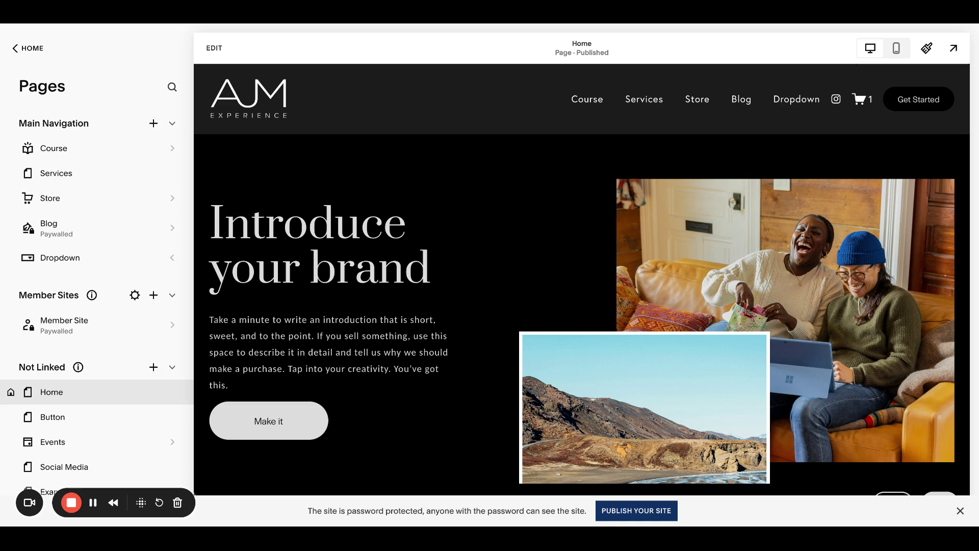
Scroll down and back up through the published Home page preview.
{"action": "scroll", "coordinate": [581, 306], "scroll_direction": "down", "scroll_amount": 10}
{"action": "scroll", "coordinate": [582, 307], "scroll_direction": "up", "scroll_amount": 15}
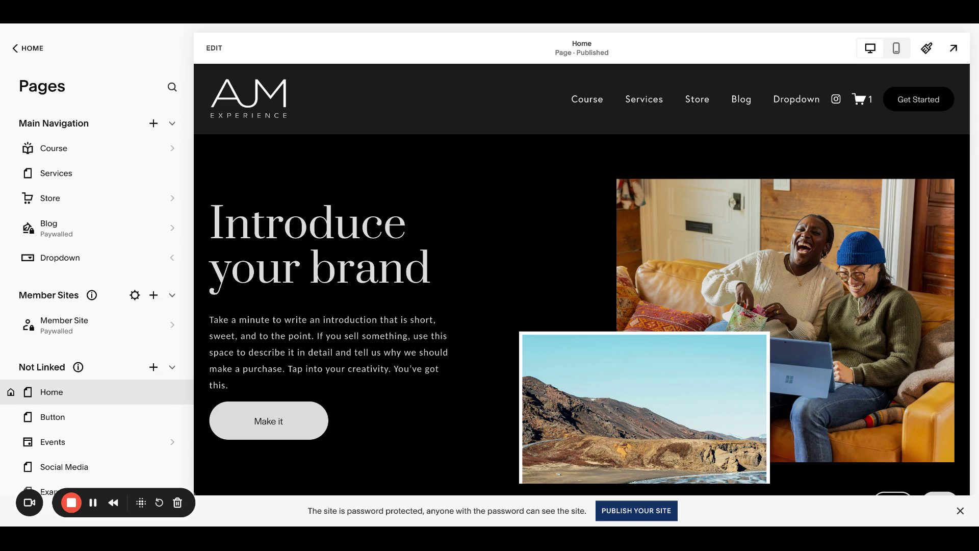
Open the Home page editor and briefly view the hero section's settings panel.
{"action": "left_click", "coordinate": [213, 47]}
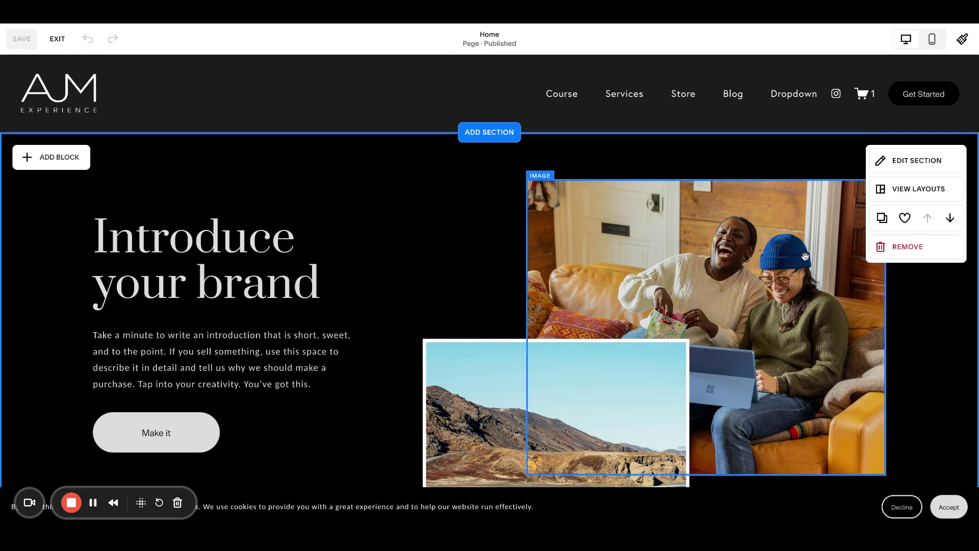
{"action": "left_click", "coordinate": [917, 159]}
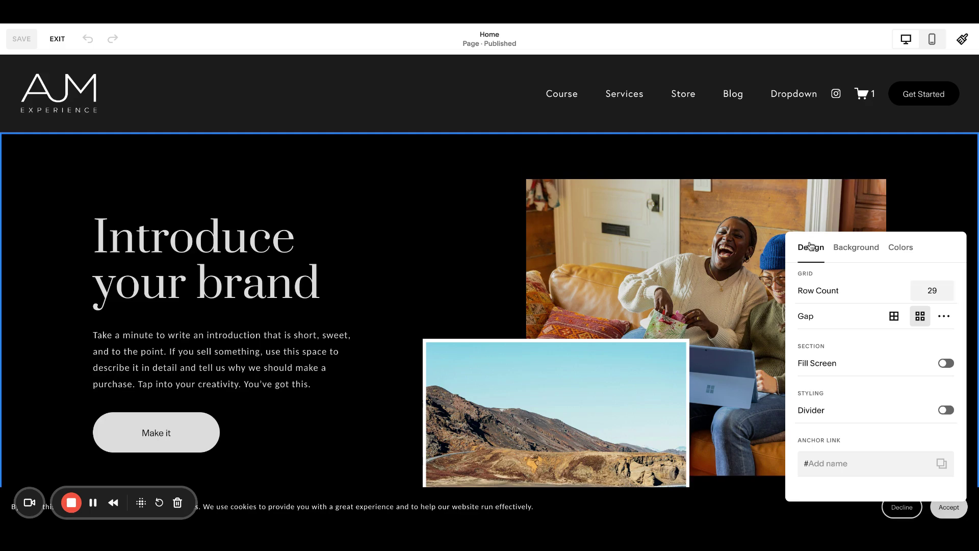
{"action": "left_click", "coordinate": [839, 462]}
{"action": "left_click", "coordinate": [680, 168]}
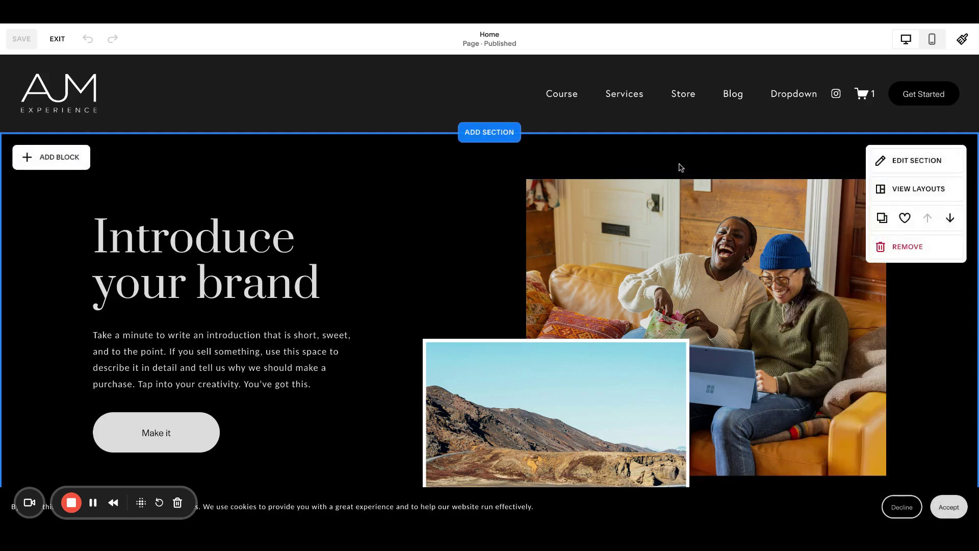
Scroll down to the landscape image section below the pricing plans.
{"action": "scroll", "coordinate": [682, 167], "scroll_direction": "down", "scroll_amount": 8}
{"action": "scroll", "coordinate": [682, 168], "scroll_direction": "down", "scroll_amount": 10}
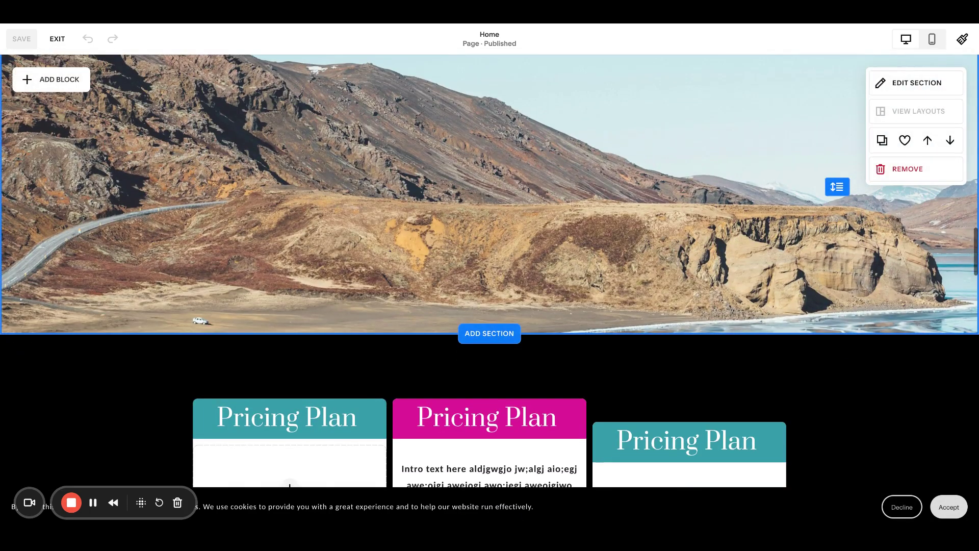
{"action": "scroll", "coordinate": [681, 167], "scroll_direction": "up", "scroll_amount": 6}
{"action": "scroll", "coordinate": [827, 161], "scroll_direction": "down", "scroll_amount": 8}
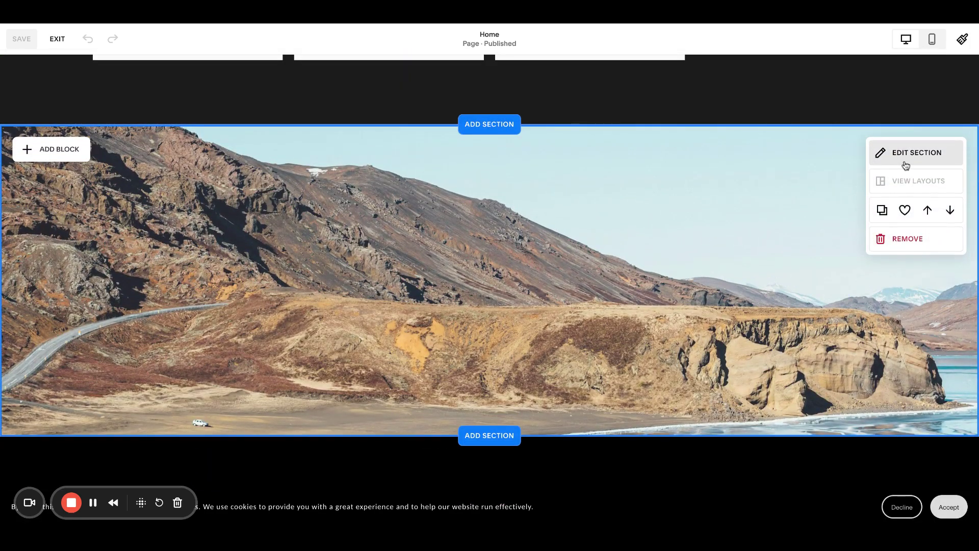
In the landscape section's Design settings, replace the anchor link name with 'anchor'.
{"action": "left_click", "coordinate": [906, 163]}
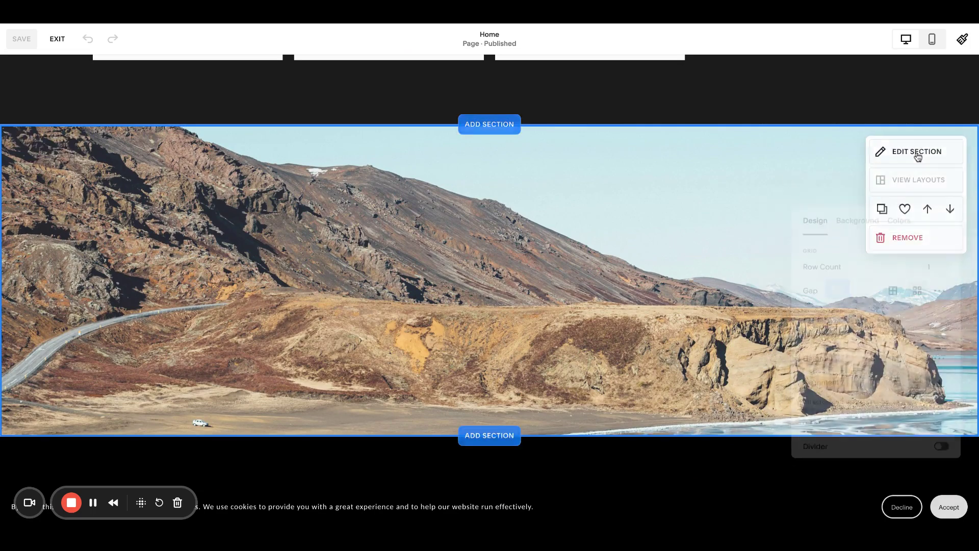
{"action": "scroll", "coordinate": [879, 306], "scroll_direction": "down", "scroll_amount": 2}
{"action": "left_click", "coordinate": [879, 429]}
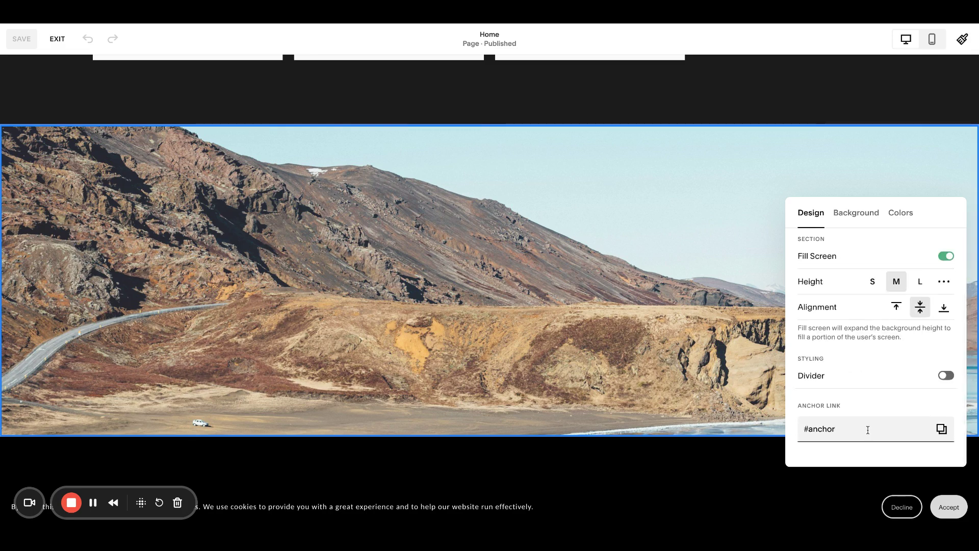
{"action": "double_click", "coordinate": [836, 430]}
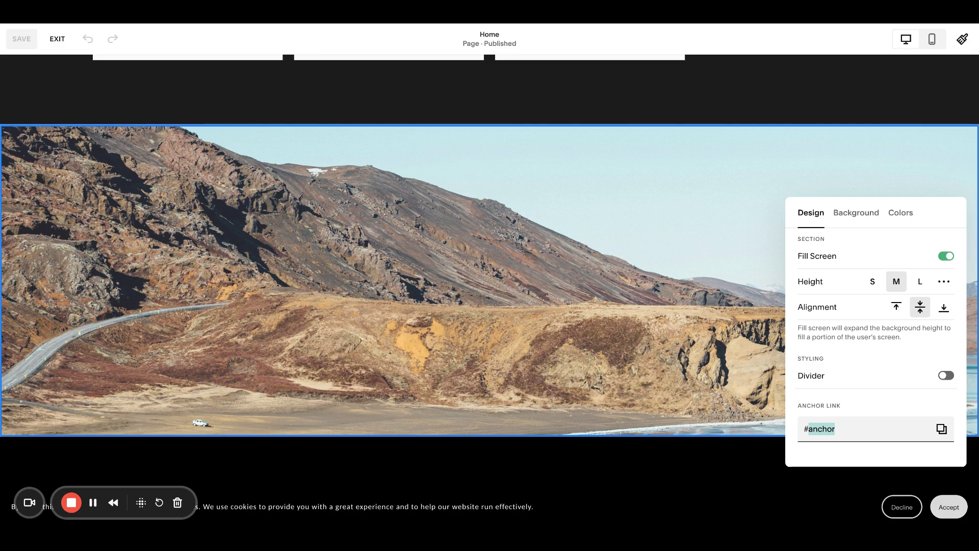
{"action": "key", "text": "BackSpace"}
{"action": "type", "text": "anchor"}
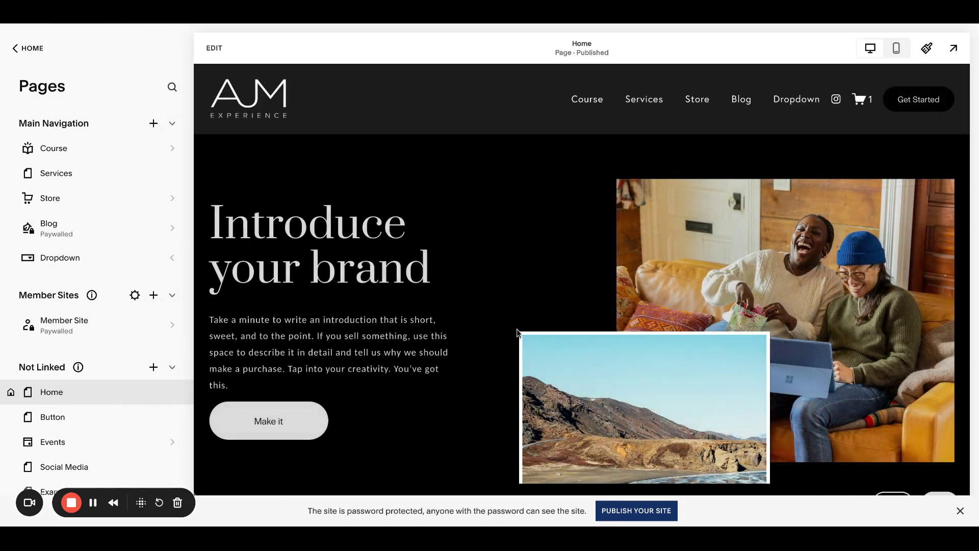
Open the Home page editor and scroll to the hero's Make it button.
{"action": "scroll", "coordinate": [516, 332], "scroll_direction": "down", "scroll_amount": 15}
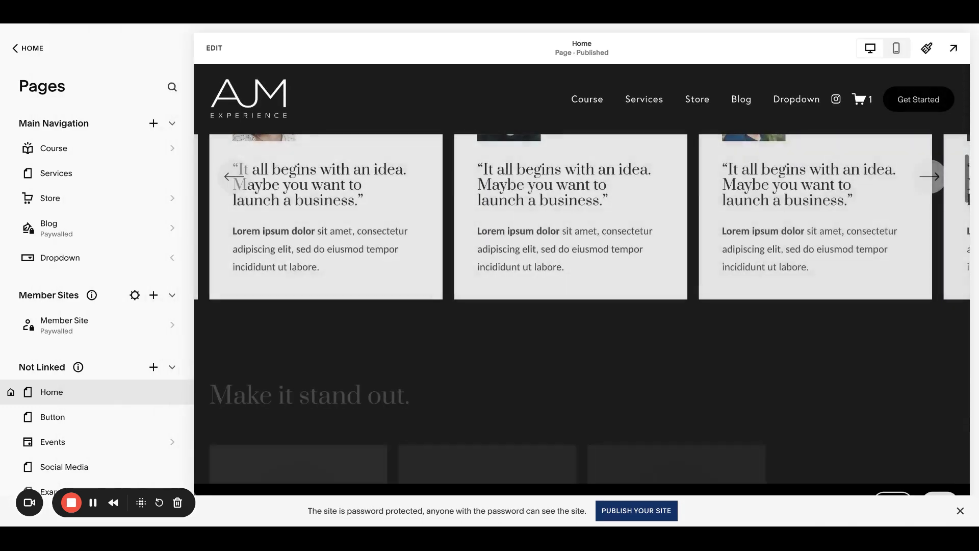
{"action": "scroll", "coordinate": [260, 194], "scroll_direction": "up", "scroll_amount": 15}
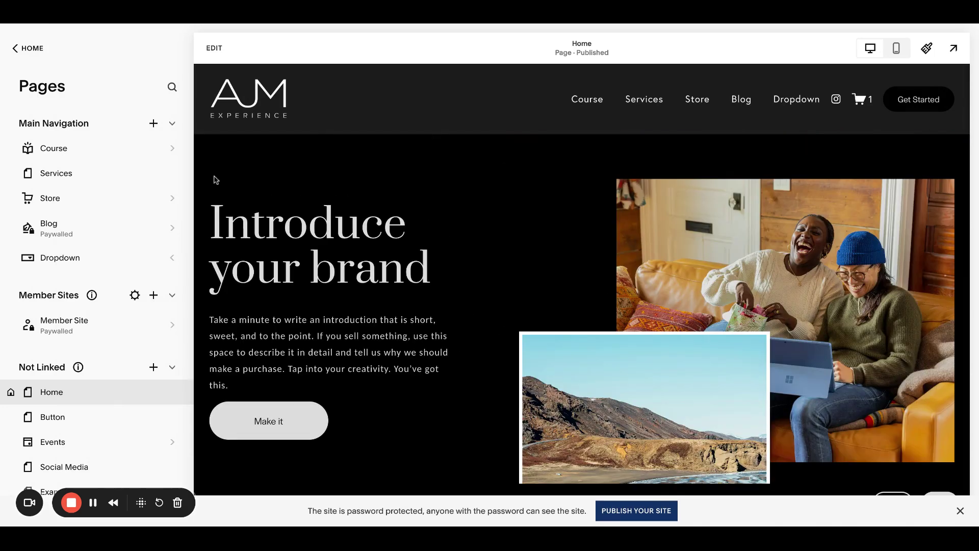
{"action": "left_click", "coordinate": [214, 48]}
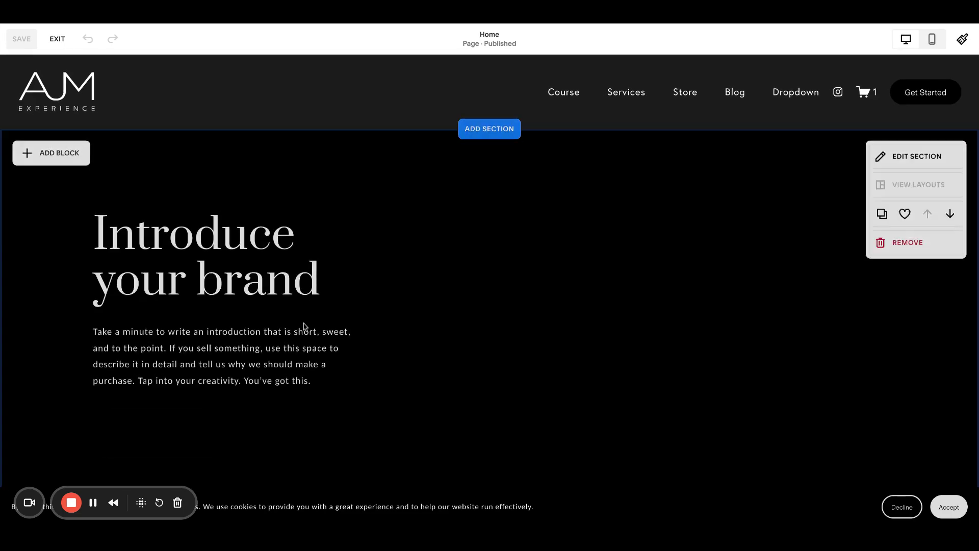
{"action": "scroll", "coordinate": [304, 326], "scroll_direction": "down", "scroll_amount": 3}
Link the Make it button to #anchor, opening in the same tab, and save.
{"action": "left_click", "coordinate": [184, 350]}
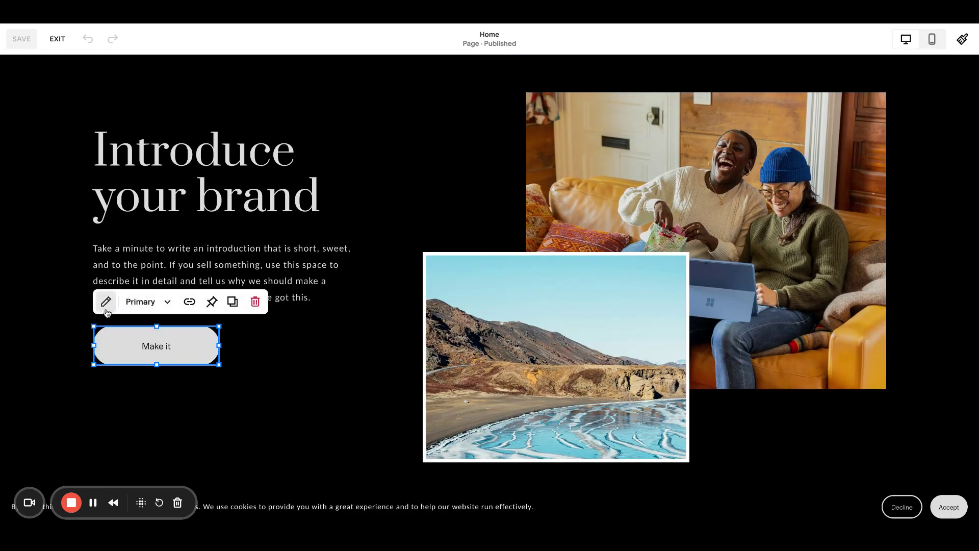
{"action": "left_click", "coordinate": [106, 308]}
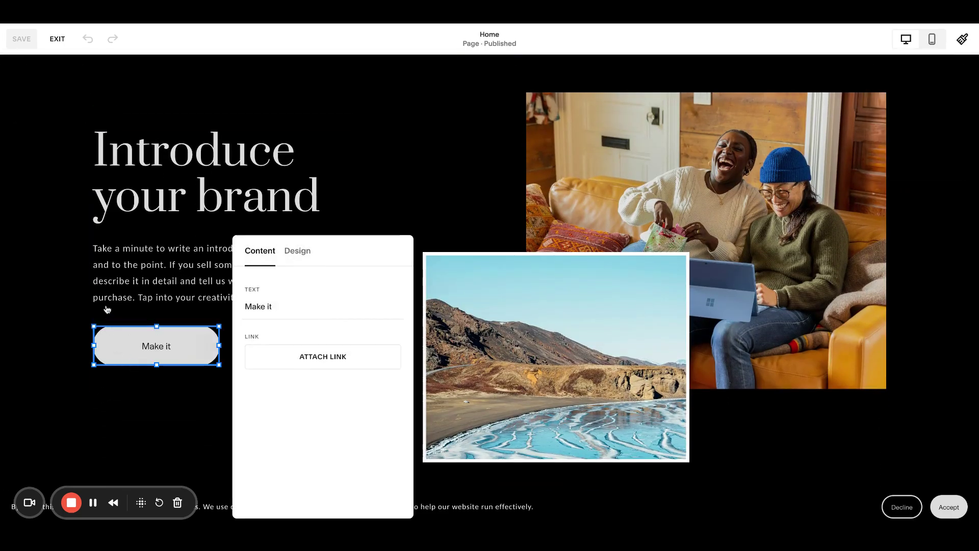
{"action": "left_click", "coordinate": [297, 359]}
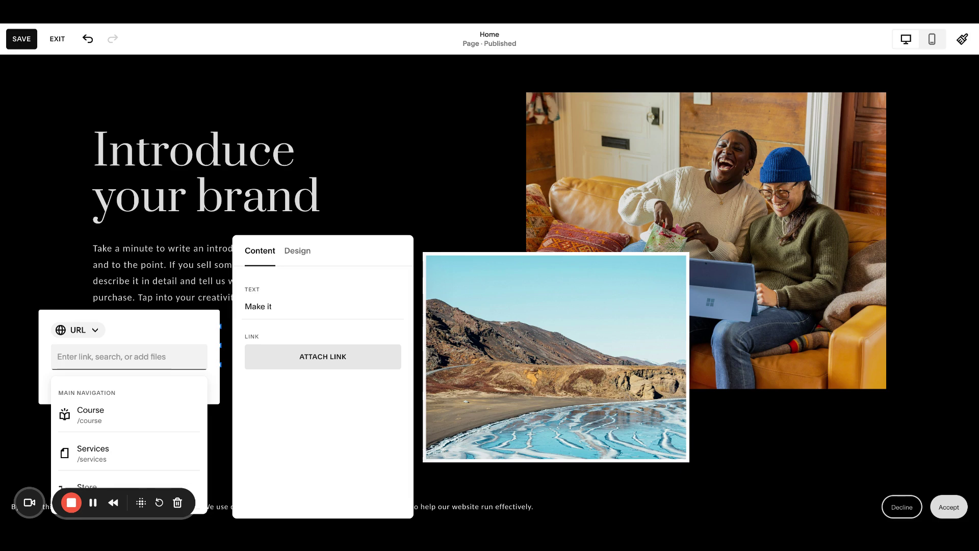
{"action": "type", "text": "#anchor"}
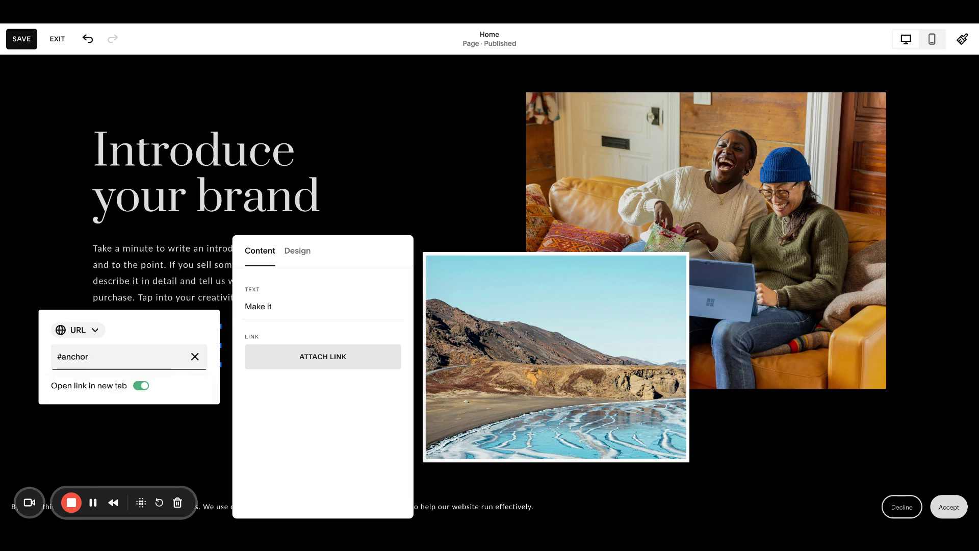
{"action": "left_click", "coordinate": [141, 386]}
{"action": "key", "text": "Escape"}
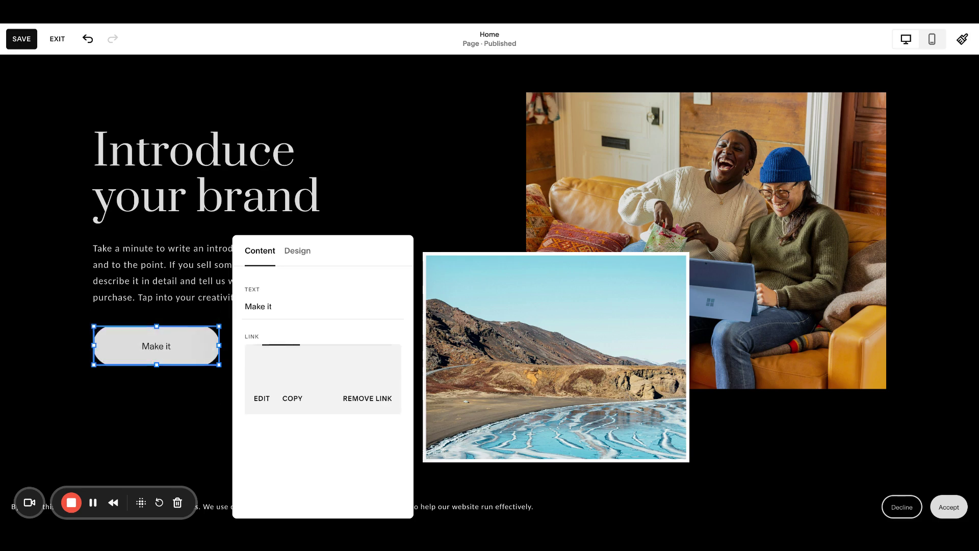
{"action": "left_click", "coordinate": [22, 40]}
Test in full-screen preview that Make it jumps to the landscape section, then exit.
{"action": "left_click", "coordinate": [57, 39]}
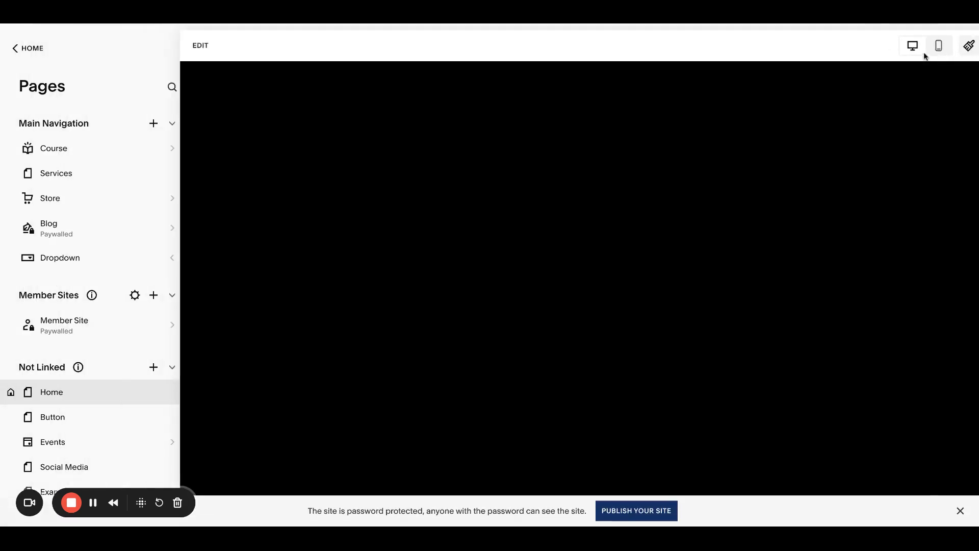
{"action": "left_click", "coordinate": [950, 53]}
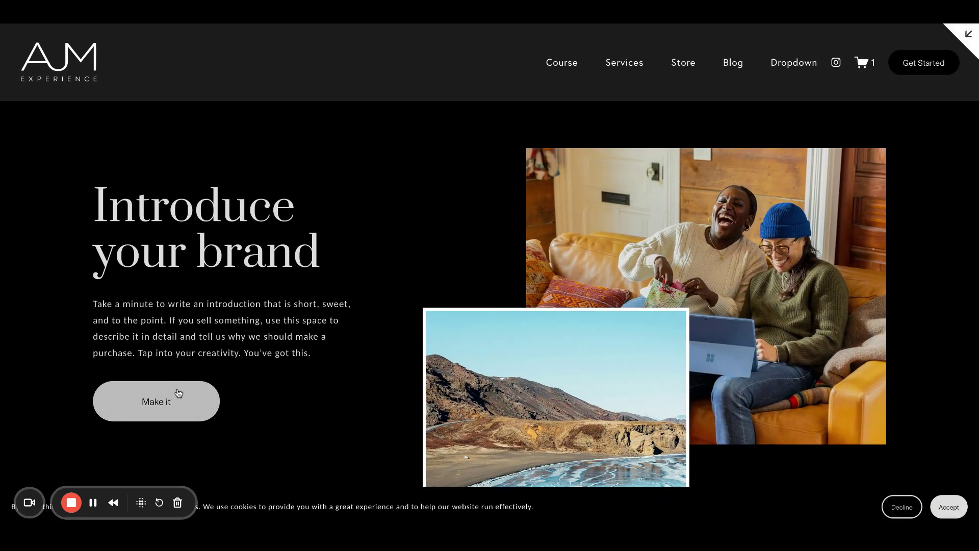
{"action": "left_click", "coordinate": [176, 398]}
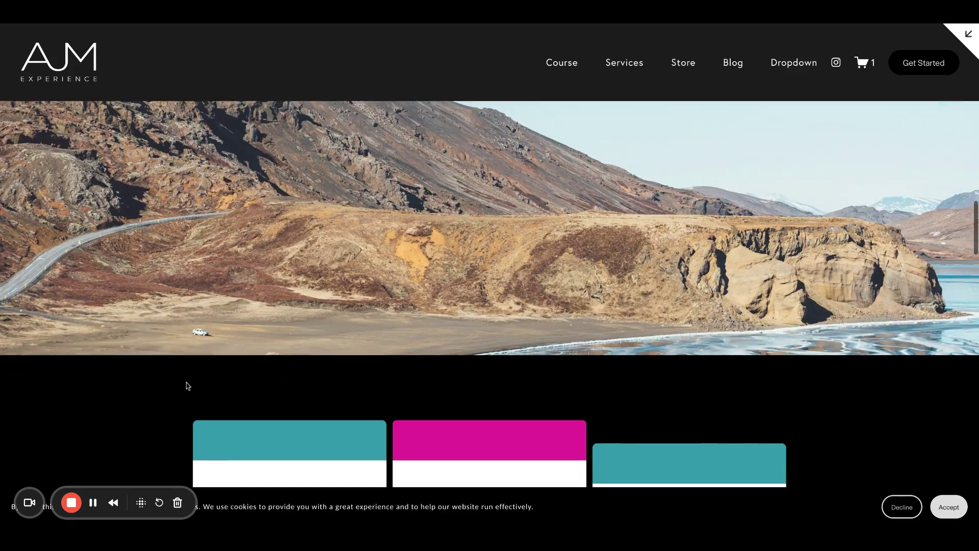
{"action": "scroll", "coordinate": [188, 384], "scroll_direction": "up", "scroll_amount": 15}
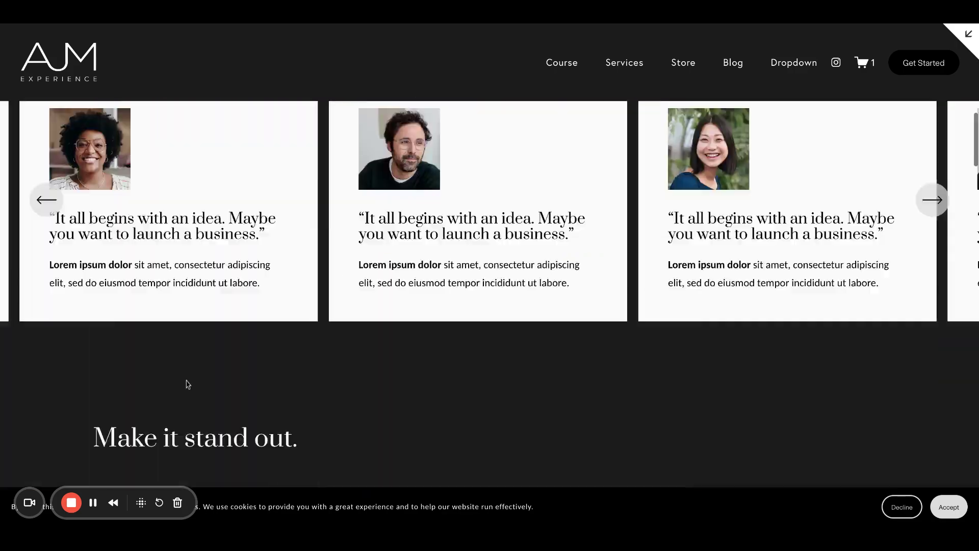
{"action": "left_click", "coordinate": [967, 41]}
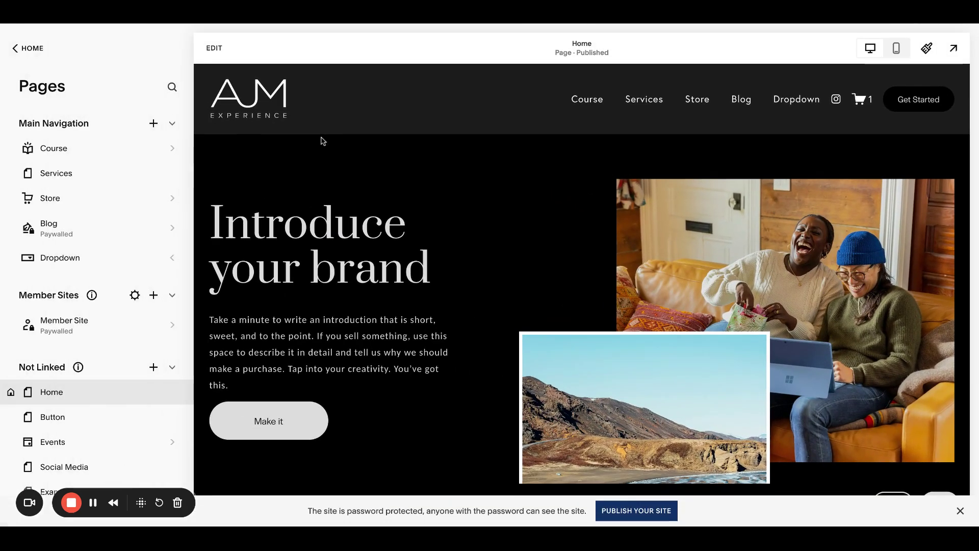
Open the Services page editor and add a blank section.
{"action": "left_click", "coordinate": [130, 180]}
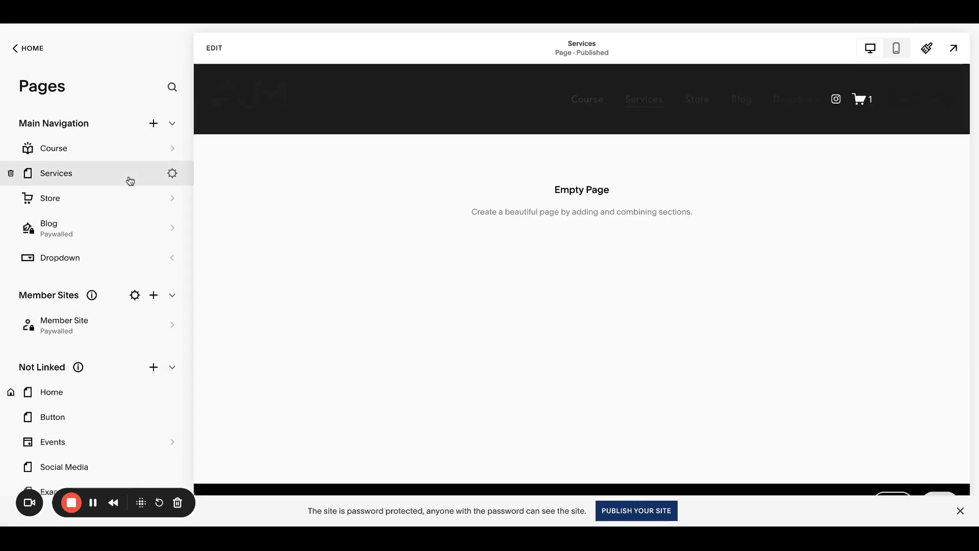
{"action": "left_click", "coordinate": [214, 47]}
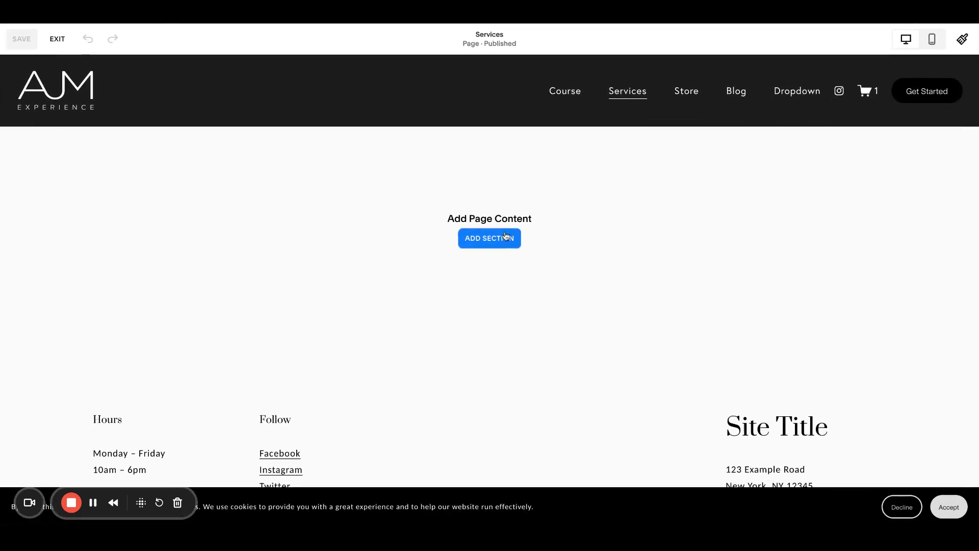
{"action": "left_click", "coordinate": [491, 236]}
{"action": "left_click", "coordinate": [181, 190]}
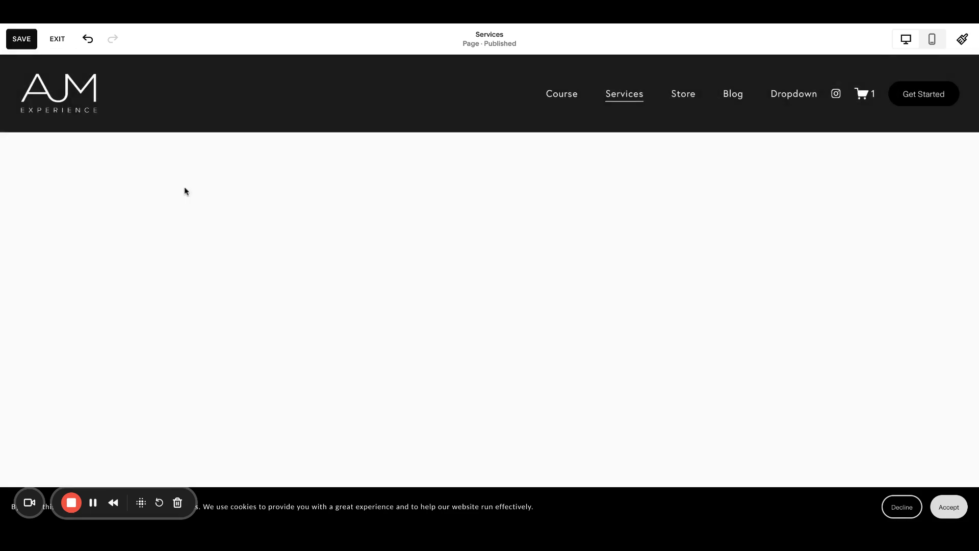
Insert a Text block reading 'hyperlink to anchor' and select the line.
{"action": "left_click", "coordinate": [51, 157]}
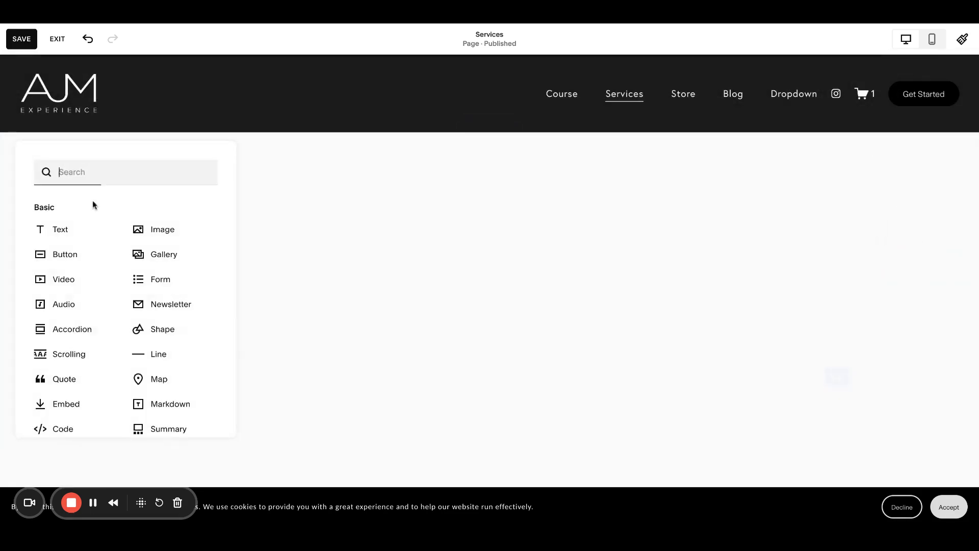
{"action": "left_click", "coordinate": [93, 228]}
{"action": "left_click", "coordinate": [152, 211]}
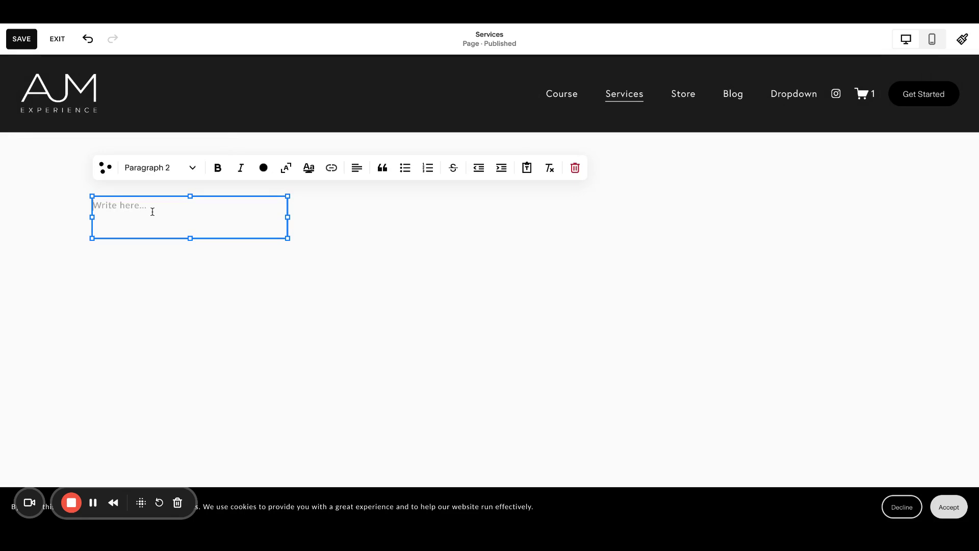
{"action": "type", "text": "hyperlink to anchor"}
{"action": "triple_click", "coordinate": [161, 212]}
Link the selected text to /home/#anchor.
{"action": "left_click", "coordinate": [331, 169]}
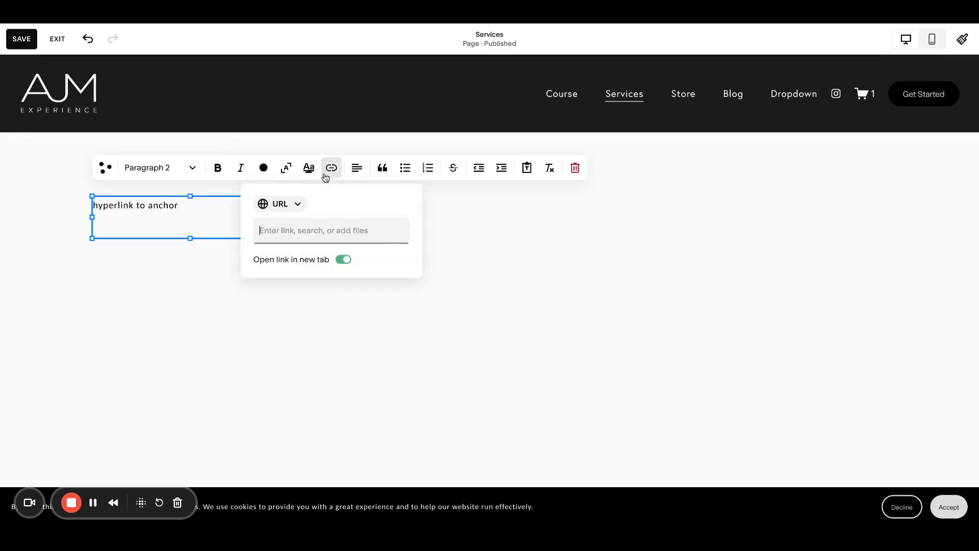
{"action": "left_click", "coordinate": [348, 225]}
{"action": "type", "text": "#anchor"}
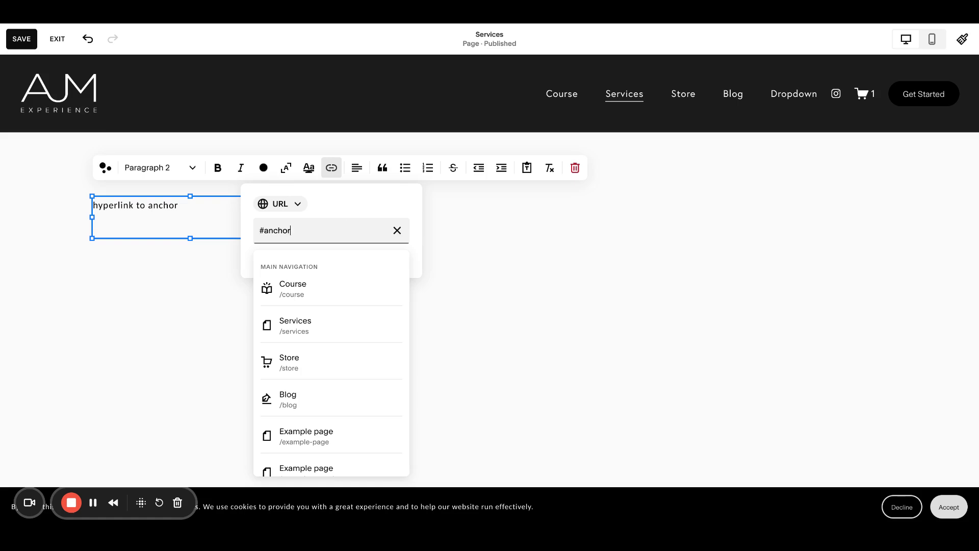
{"action": "key", "text": "Return"}
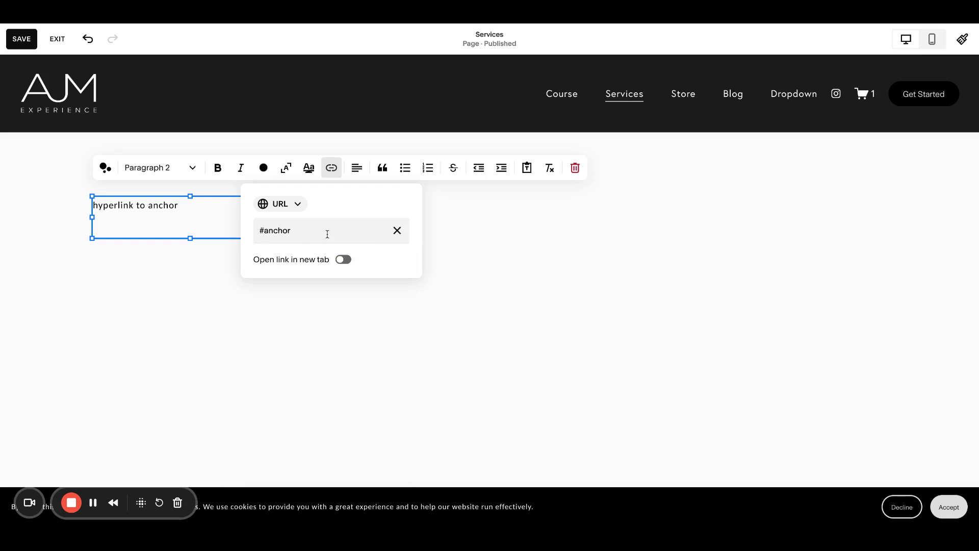
{"action": "left_click", "coordinate": [260, 230]}
{"action": "type", "text": "/home"}
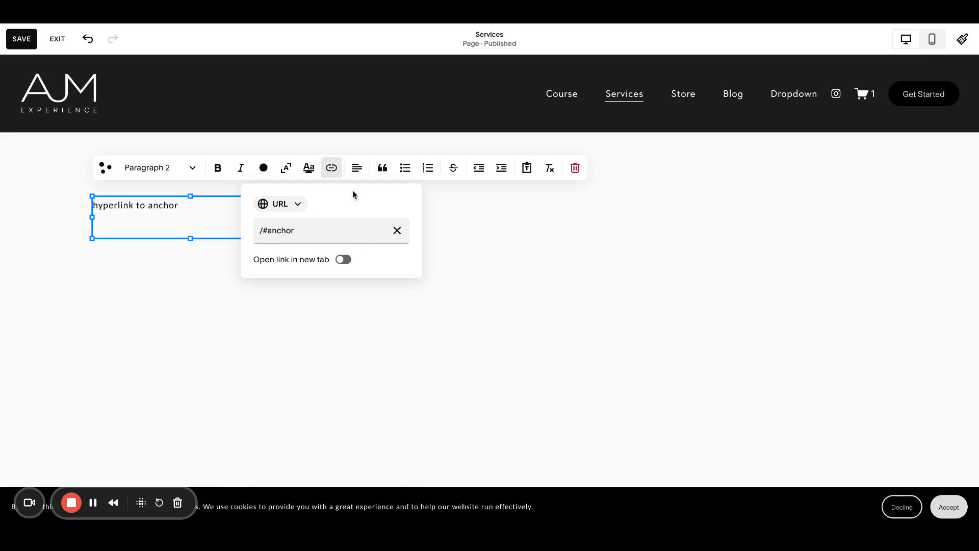
{"action": "type", "text": "/"}
{"action": "left_click_drag", "start_coordinate": [276, 230], "coordinate": [264, 230]}
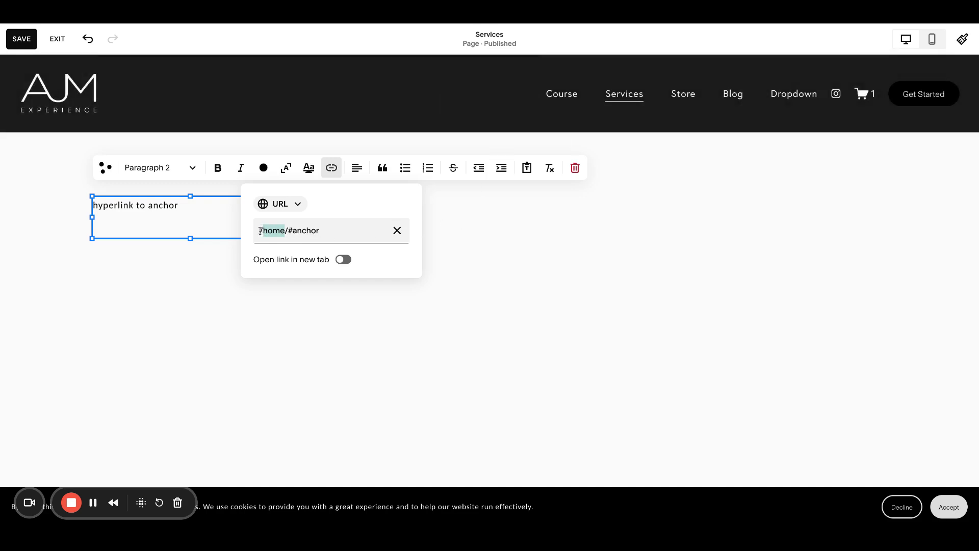
{"action": "left_click", "coordinate": [286, 230]}
{"action": "left_click", "coordinate": [149, 277]}
Save the Services page, exit editing, and preview it full screen.
{"action": "left_click", "coordinate": [22, 38]}
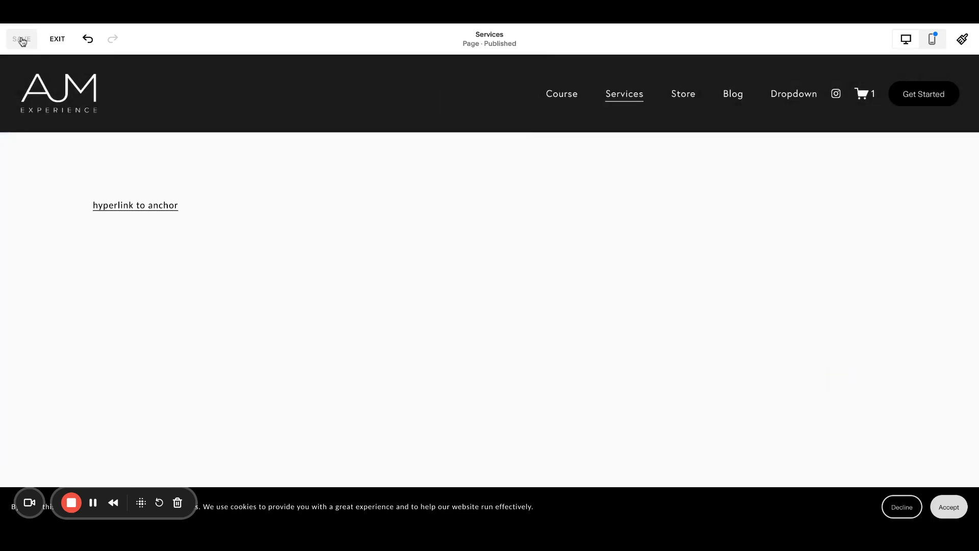
{"action": "left_click", "coordinate": [55, 41]}
{"action": "left_click", "coordinate": [957, 44]}
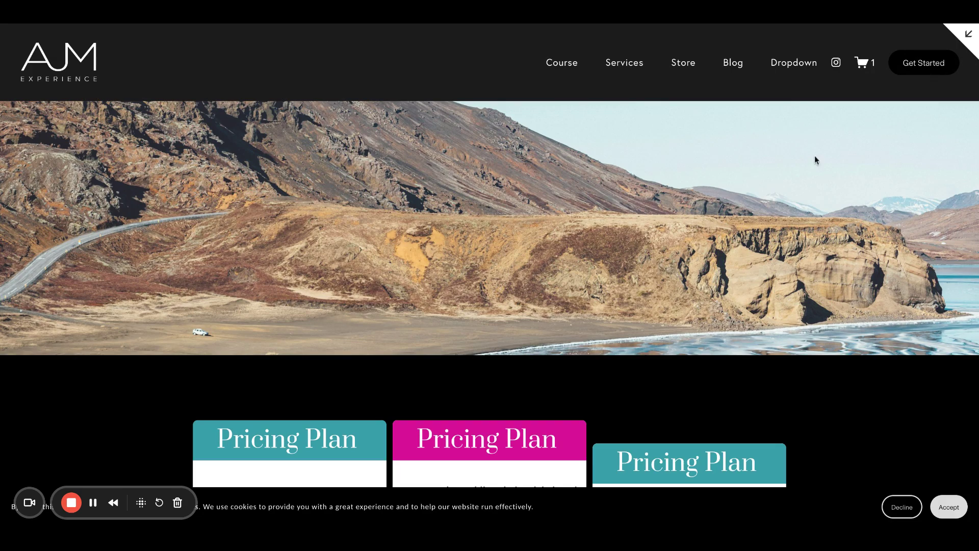
Check the Home page's landscape section reached via the link, then exit the preview.
{"action": "scroll", "coordinate": [832, 263], "scroll_direction": "up", "scroll_amount": 3}
{"action": "scroll", "coordinate": [832, 262], "scroll_direction": "down", "scroll_amount": 2}
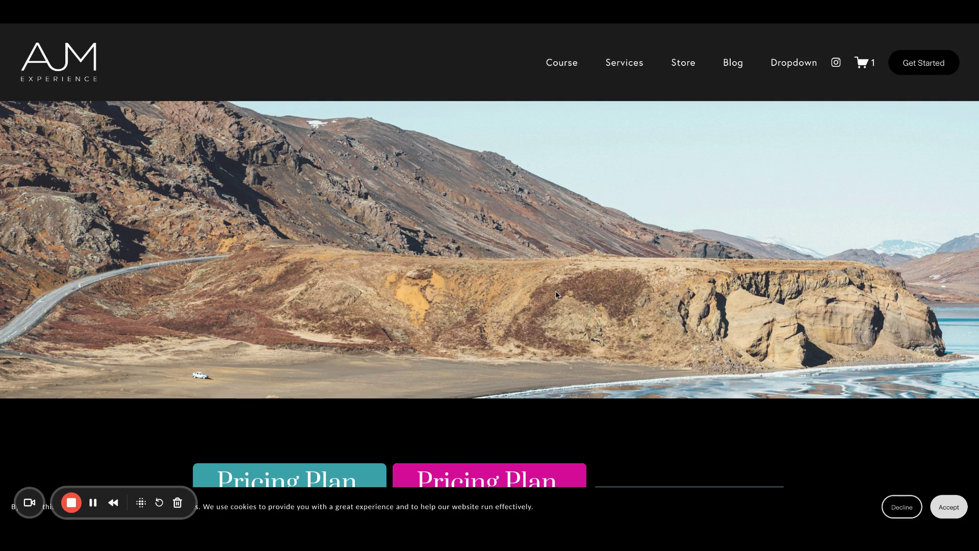
{"action": "left_click", "coordinate": [964, 37]}
Save the html { scroll-behavior: smooth; } rule in Website Tools' Custom CSS.
{"action": "scroll", "coordinate": [105, 367], "scroll_direction": "down", "scroll_amount": 4}
{"action": "left_click", "coordinate": [106, 412]}
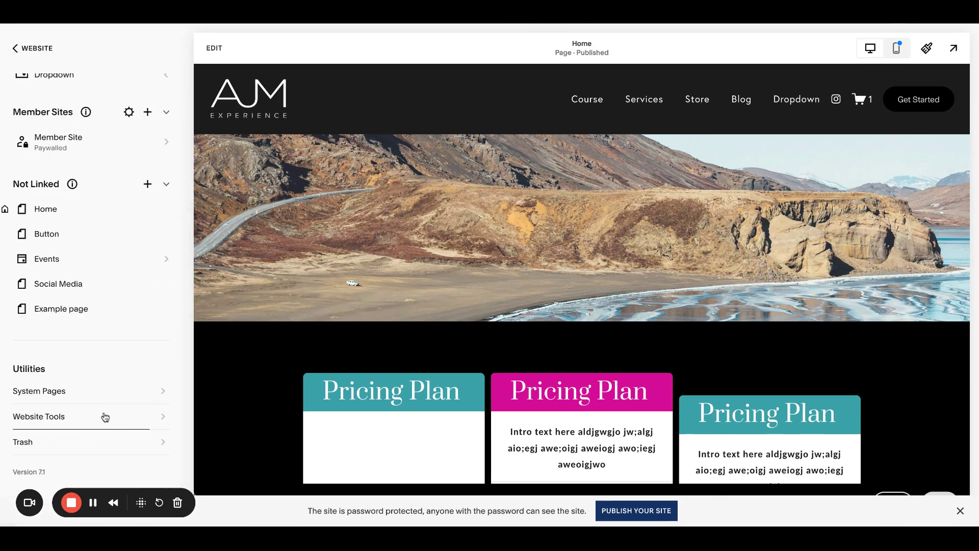
{"action": "left_click", "coordinate": [109, 143]}
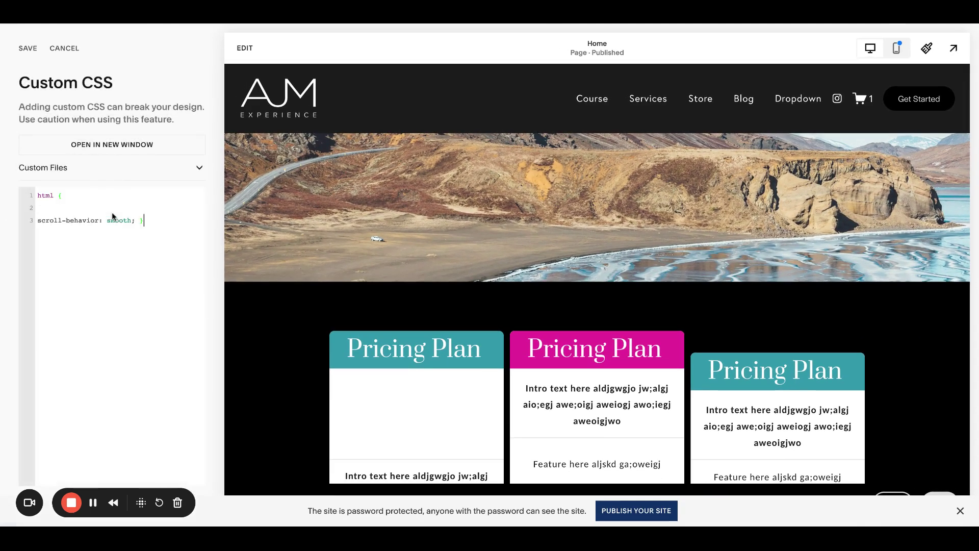
{"action": "left_click", "coordinate": [28, 49]}
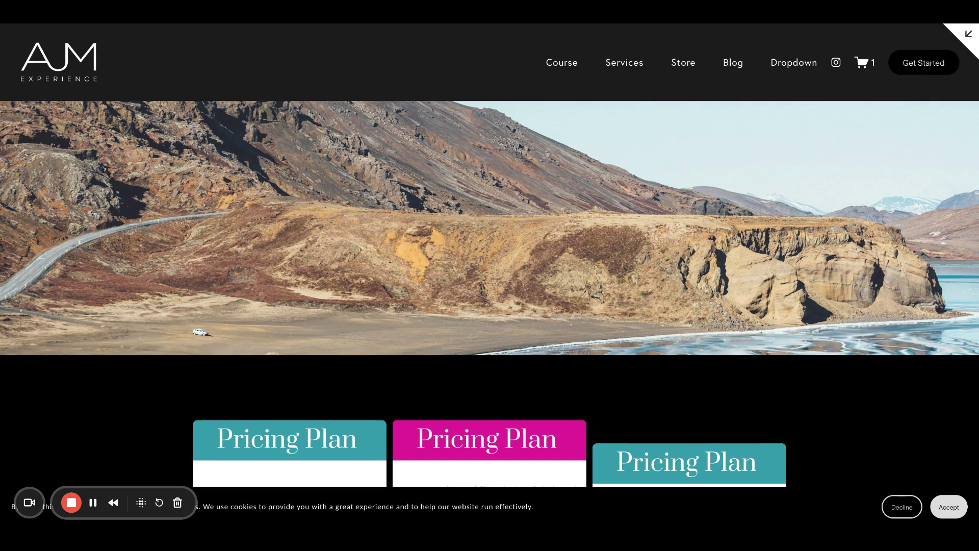
{"action": "left_click", "coordinate": [968, 35]}
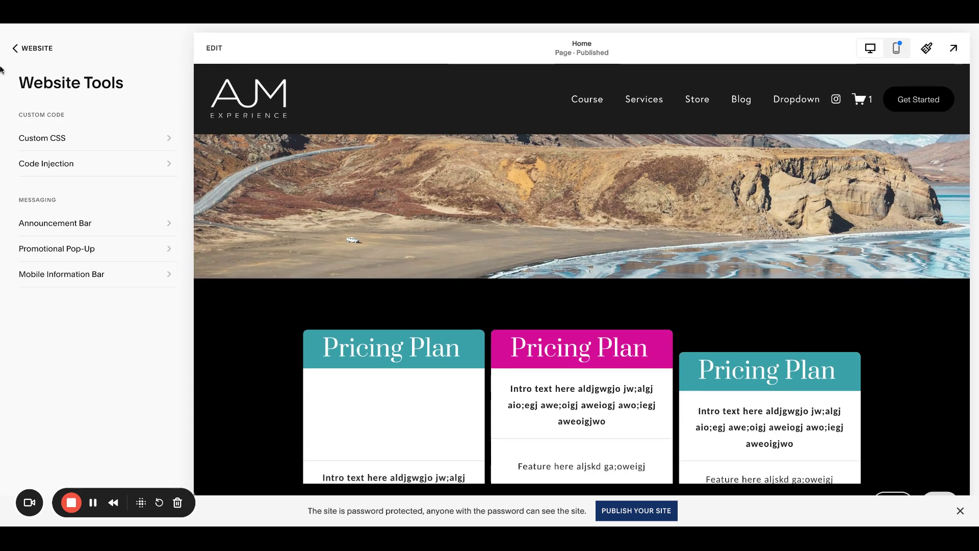
Add a custom link titled 'Anchor' to the Main Navigation.
{"action": "left_click", "coordinate": [29, 49]}
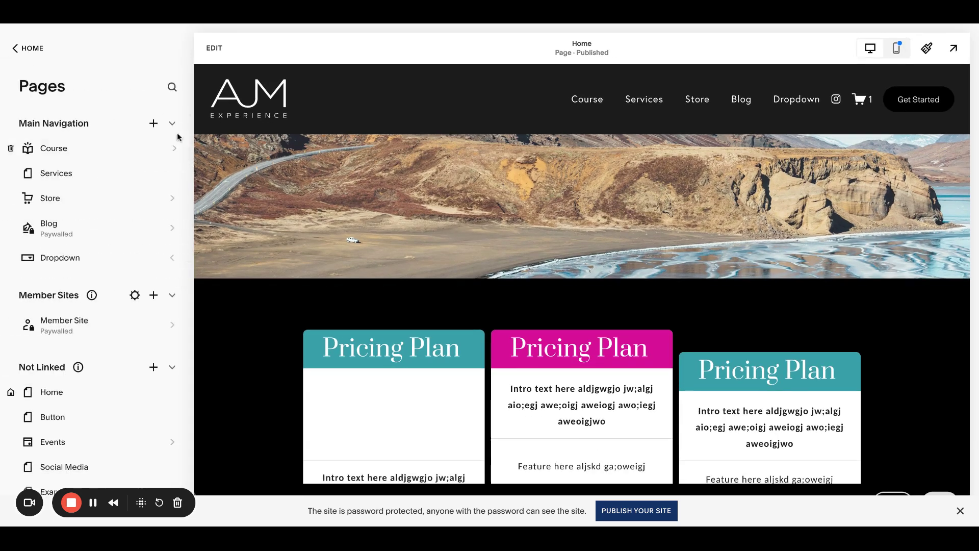
{"action": "left_click", "coordinate": [153, 125]}
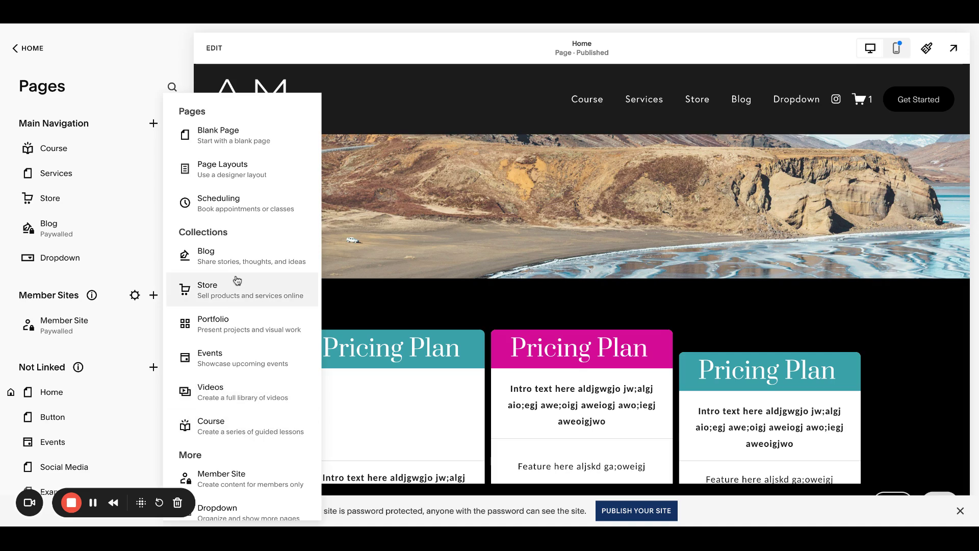
{"action": "scroll", "coordinate": [252, 319], "scroll_direction": "down", "scroll_amount": 2}
{"action": "left_click", "coordinate": [256, 495]}
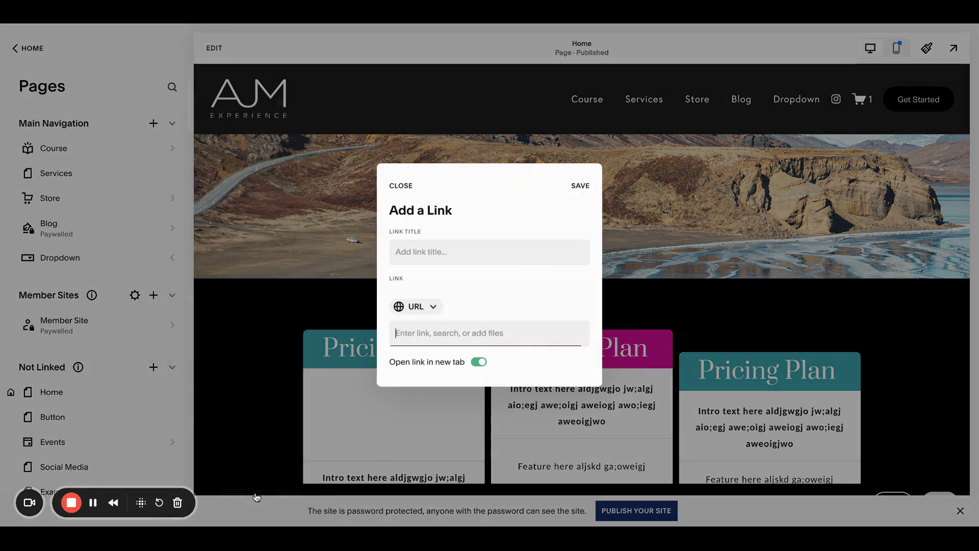
{"action": "left_click", "coordinate": [452, 334]}
{"action": "left_click", "coordinate": [445, 252]}
{"action": "type", "text": "Anchor"}
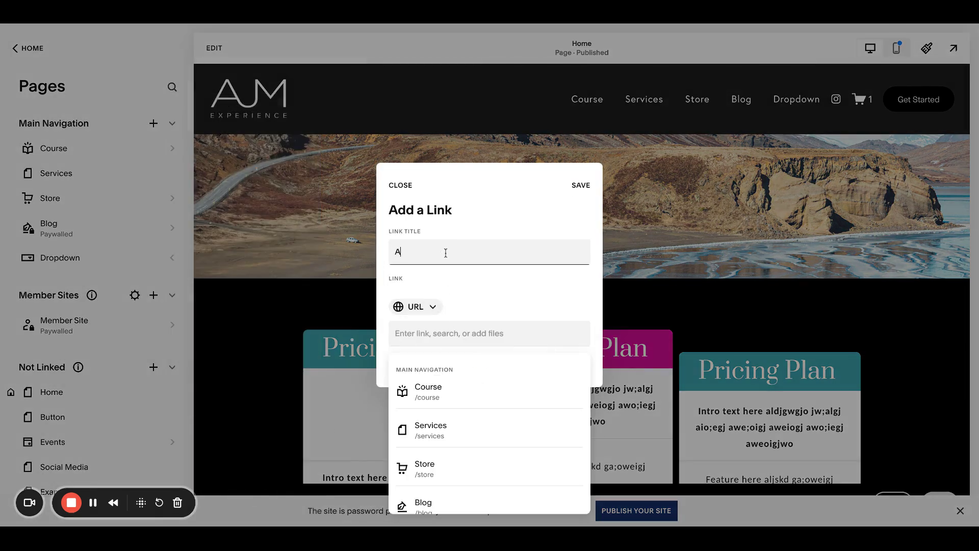
Point the Anchor link to the /home anchor URL, open it in the same tab, and save.
{"action": "left_click", "coordinate": [432, 337]}
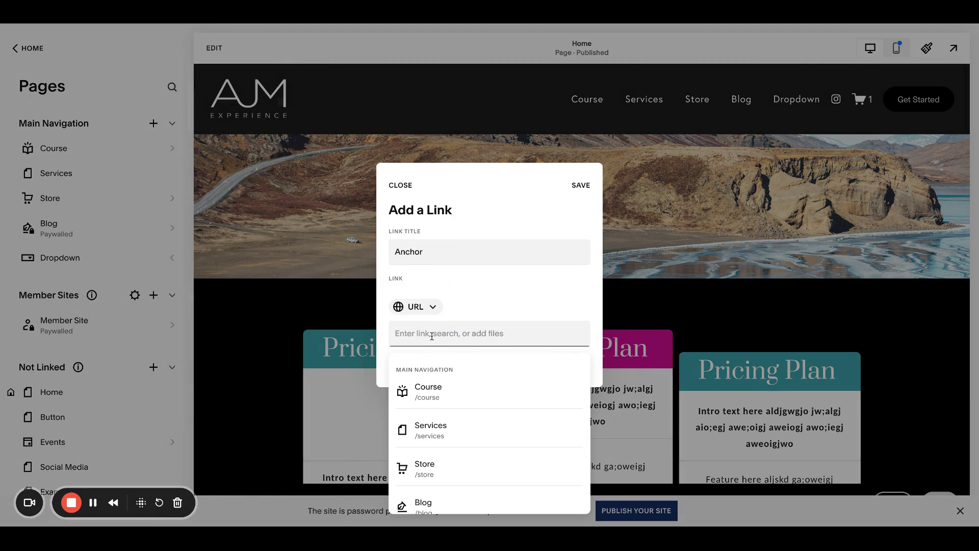
{"action": "type", "text": "/honed"}
{"action": "key", "text": "BackSpace"}
{"action": "key", "text": "BackSpace"}
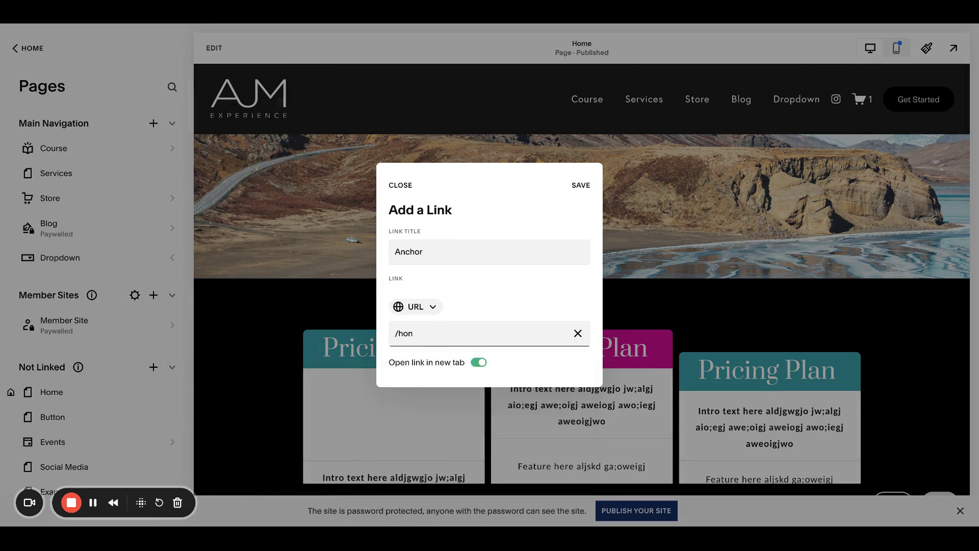
{"action": "type", "text": "@"}
{"action": "type", "text": "anchor"}
{"action": "left_click", "coordinate": [478, 363]}
{"action": "left_click", "coordinate": [580, 185]}
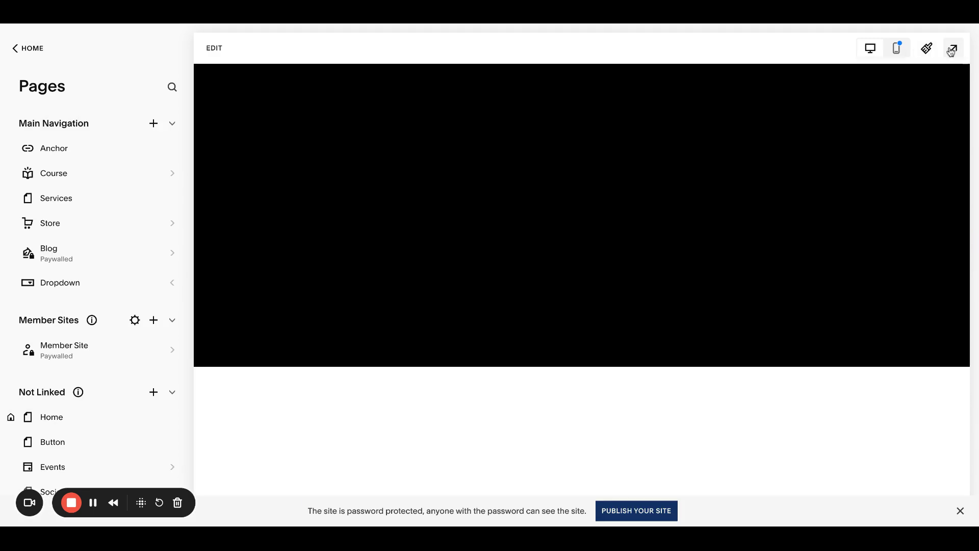
{"action": "left_click", "coordinate": [952, 50]}
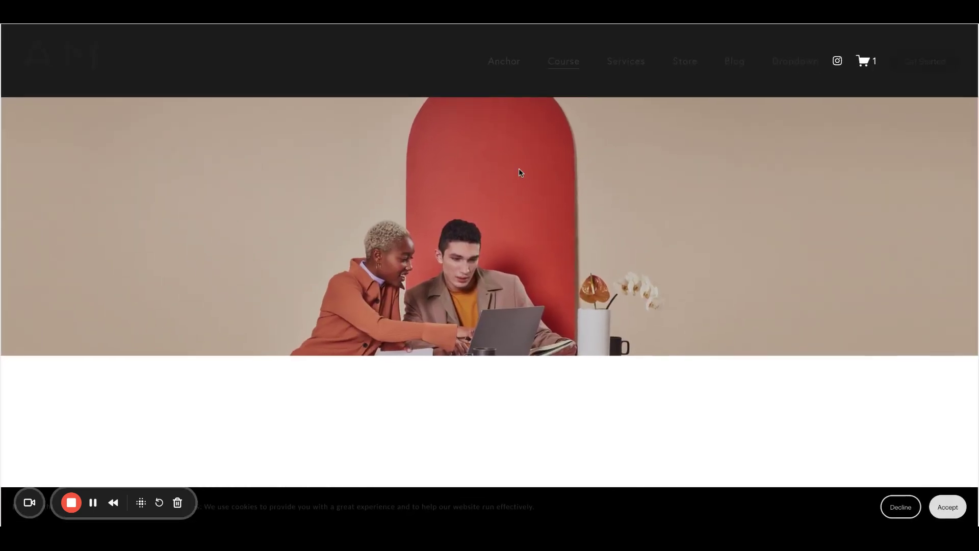
{"action": "left_click", "coordinate": [503, 70]}
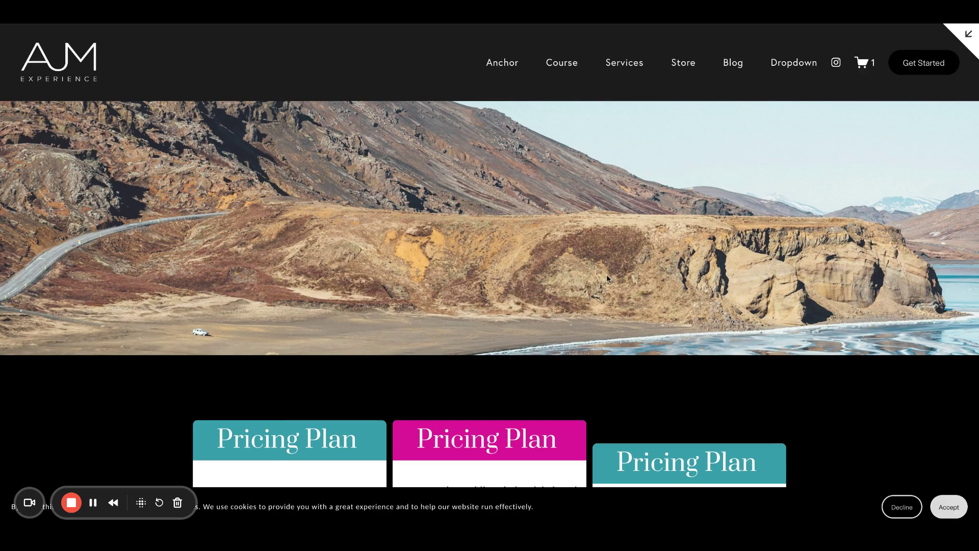
{"action": "scroll", "coordinate": [778, 241], "scroll_direction": "down", "scroll_amount": 15}
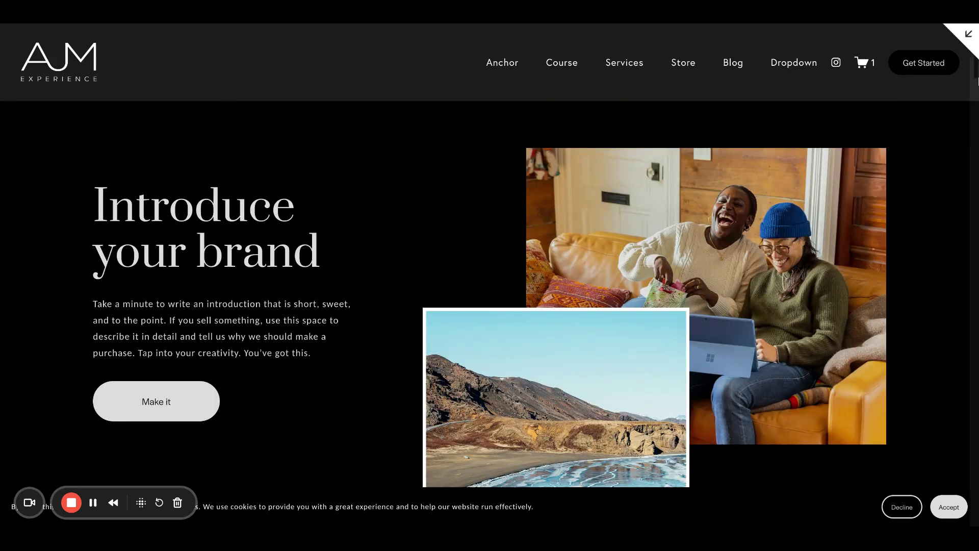
{"action": "left_click", "coordinate": [966, 35]}
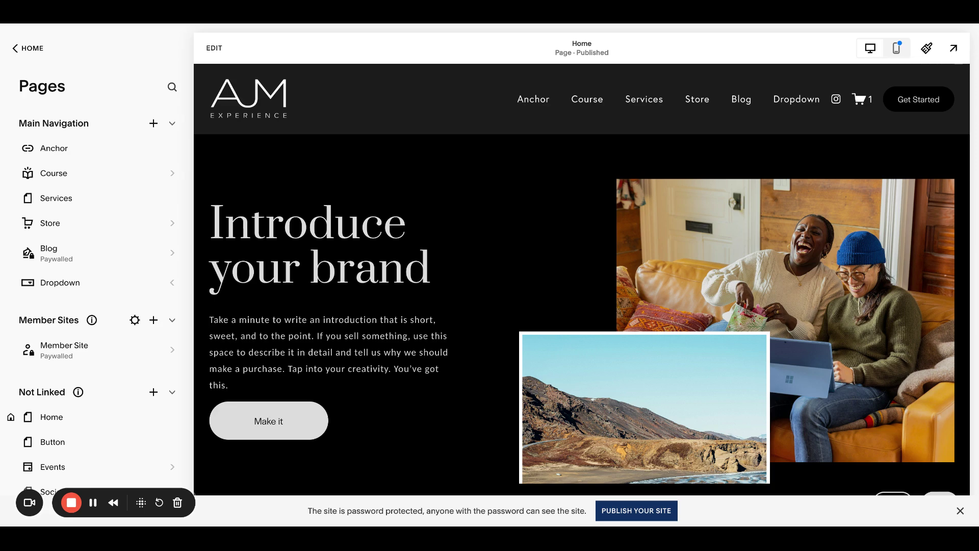
{"action": "scroll", "coordinate": [582, 309], "scroll_direction": "down", "scroll_amount": 10}
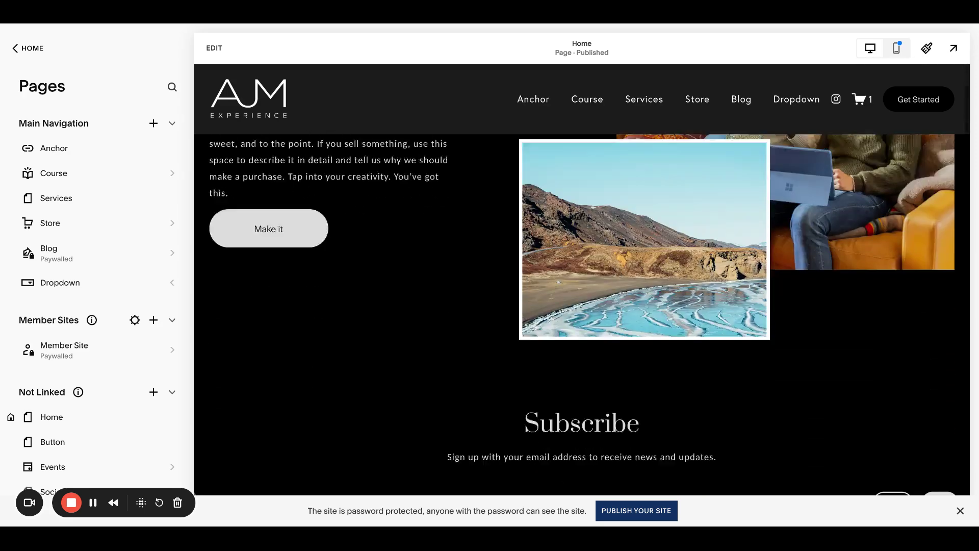
{"action": "scroll", "coordinate": [581, 309], "scroll_direction": "down", "scroll_amount": 8}
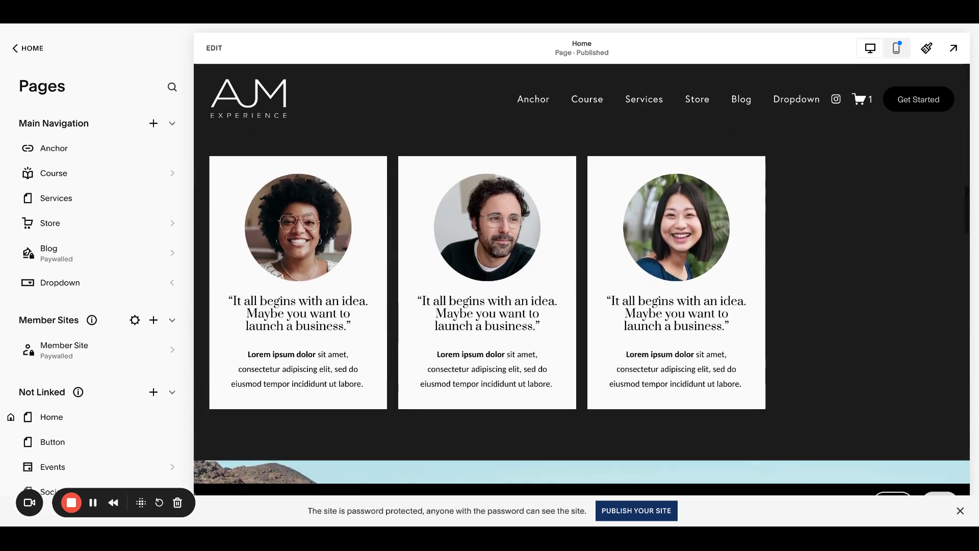
{"action": "scroll", "coordinate": [392, 258], "scroll_direction": "down", "scroll_amount": 8}
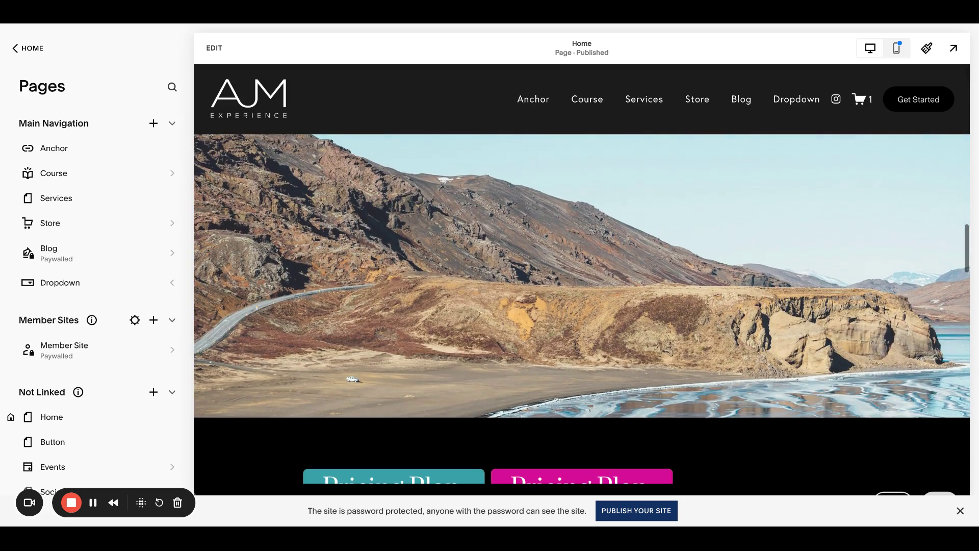
{"action": "scroll", "coordinate": [391, 258], "scroll_direction": "down", "scroll_amount": 2}
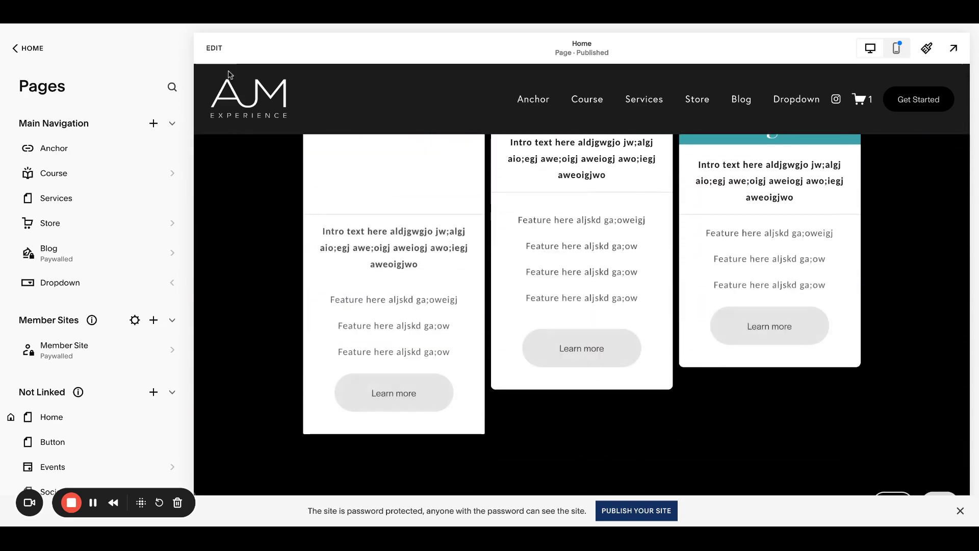
Open the Home page editor and select and drag the intro section's blocks.
{"action": "left_click", "coordinate": [691, 306]}
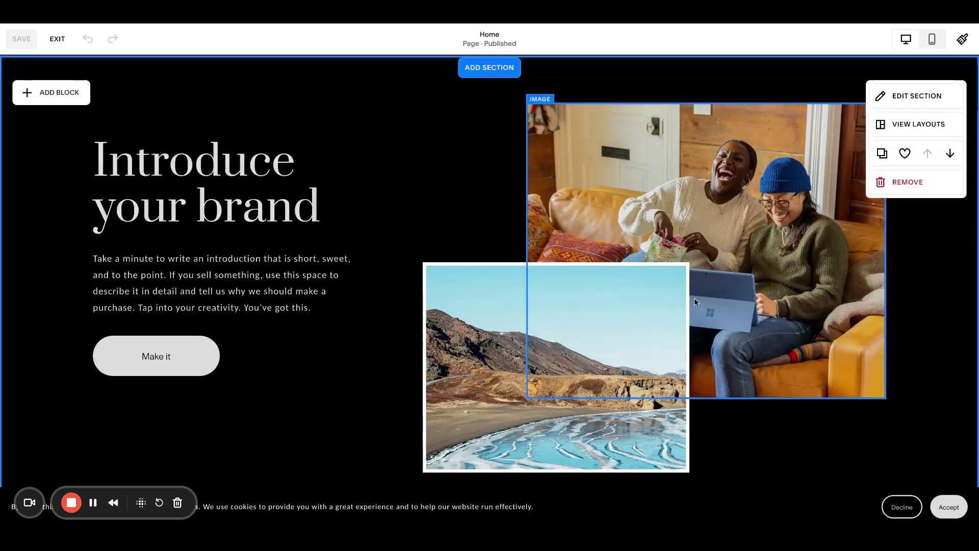
{"action": "scroll", "coordinate": [694, 298], "scroll_direction": "down", "scroll_amount": 5}
{"action": "scroll", "coordinate": [535, 303], "scroll_direction": "down", "scroll_amount": 3}
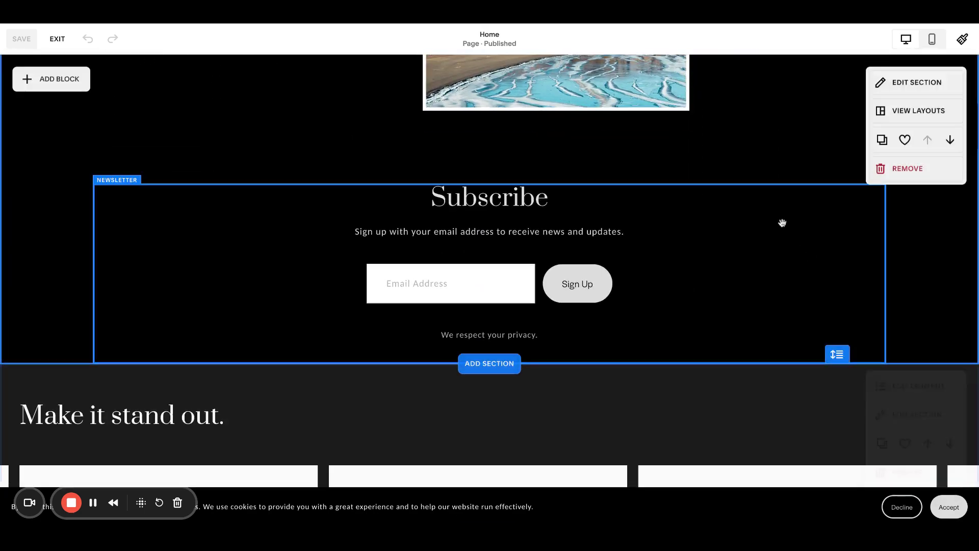
{"action": "scroll", "coordinate": [782, 221], "scroll_direction": "up", "scroll_amount": 7}
{"action": "left_click", "coordinate": [739, 429]}
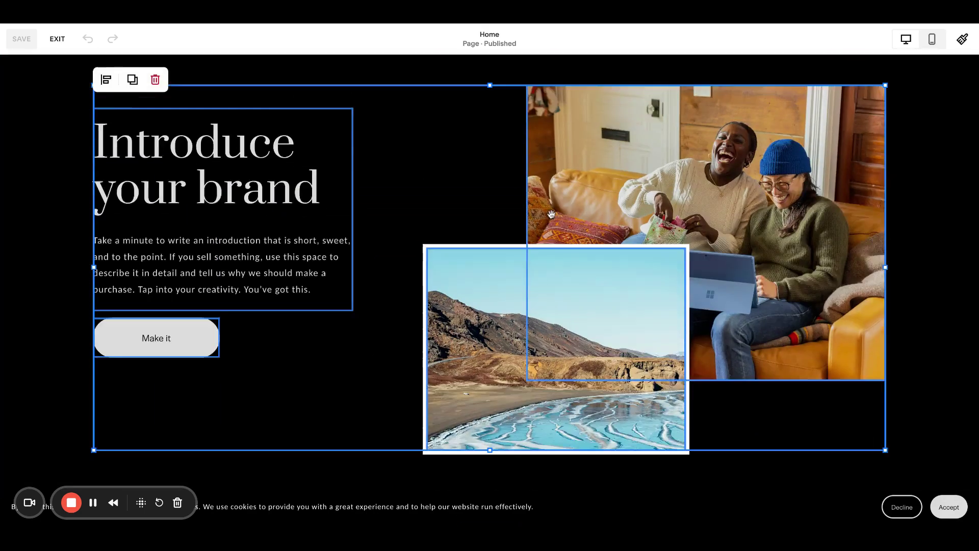
{"action": "scroll", "coordinate": [789, 243], "scroll_direction": "down", "scroll_amount": 5}
{"action": "left_click_drag", "start_coordinate": [851, 422], "coordinate": [740, 325]}
{"action": "scroll", "coordinate": [737, 323], "scroll_direction": "down", "scroll_amount": 2}
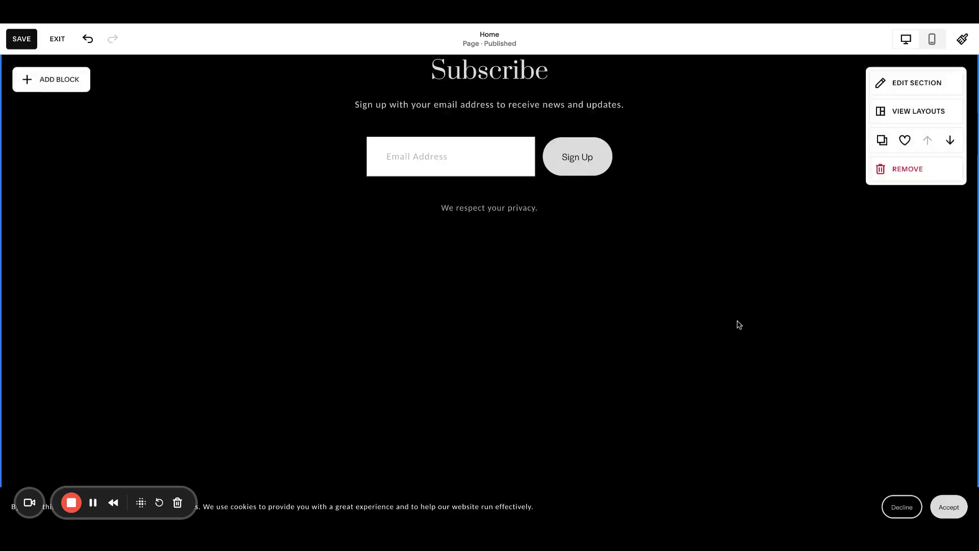
{"action": "scroll", "coordinate": [740, 324], "scroll_direction": "up", "scroll_amount": 2}
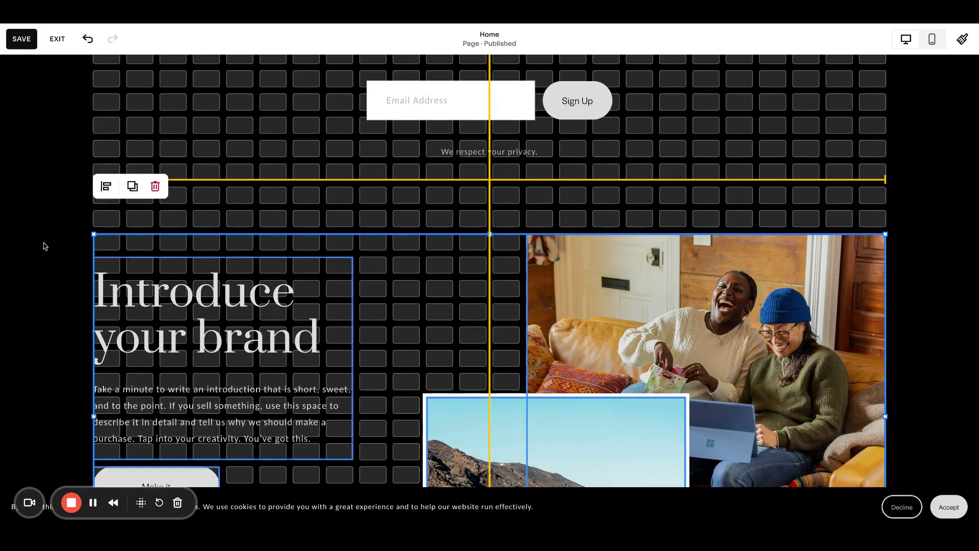
{"action": "left_click", "coordinate": [64, 259]}
{"action": "scroll", "coordinate": [72, 255], "scroll_direction": "down", "scroll_amount": 3}
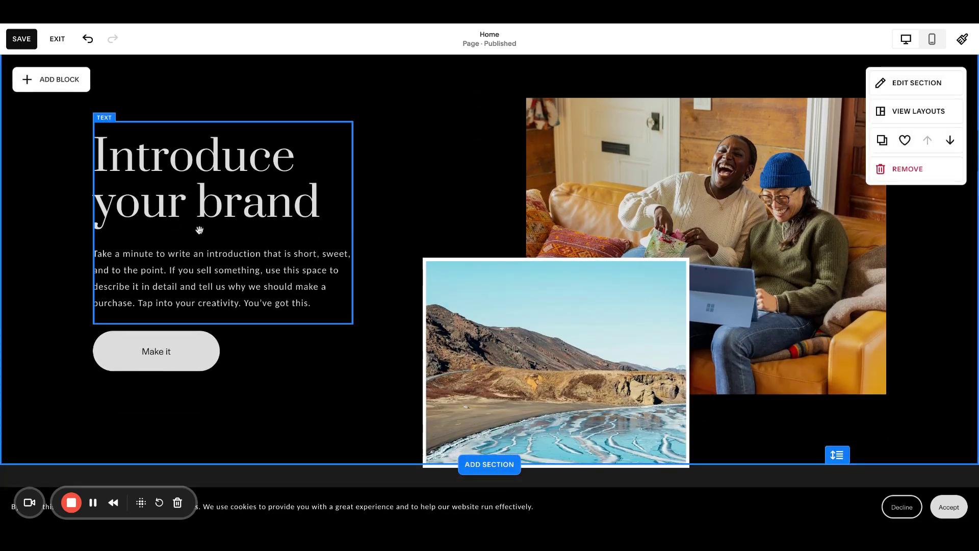
{"action": "scroll", "coordinate": [201, 201], "scroll_direction": "up", "scroll_amount": 2}
Insert a Code block showing 'Hello, World!' and shrink it to a single line.
{"action": "left_click", "coordinate": [69, 85]}
{"action": "type", "text": "code"}
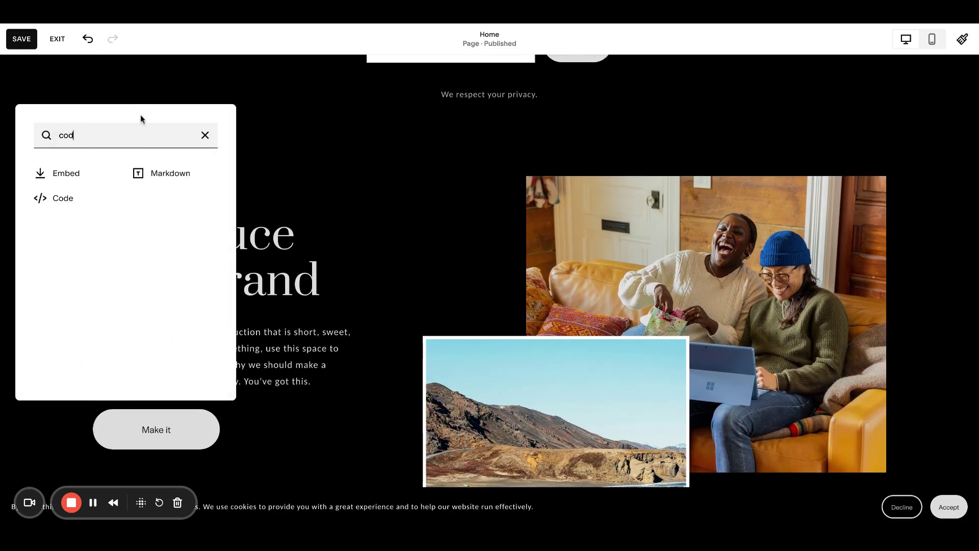
{"action": "left_click", "coordinate": [77, 196]}
{"action": "left_click_drag", "start_coordinate": [219, 262], "coordinate": [218, 145]}
{"action": "scroll", "coordinate": [175, 233], "scroll_direction": "up", "scroll_amount": 2}
{"action": "left_click_drag", "start_coordinate": [182, 228], "coordinate": [185, 207]}
{"action": "left_click", "coordinate": [169, 203]}
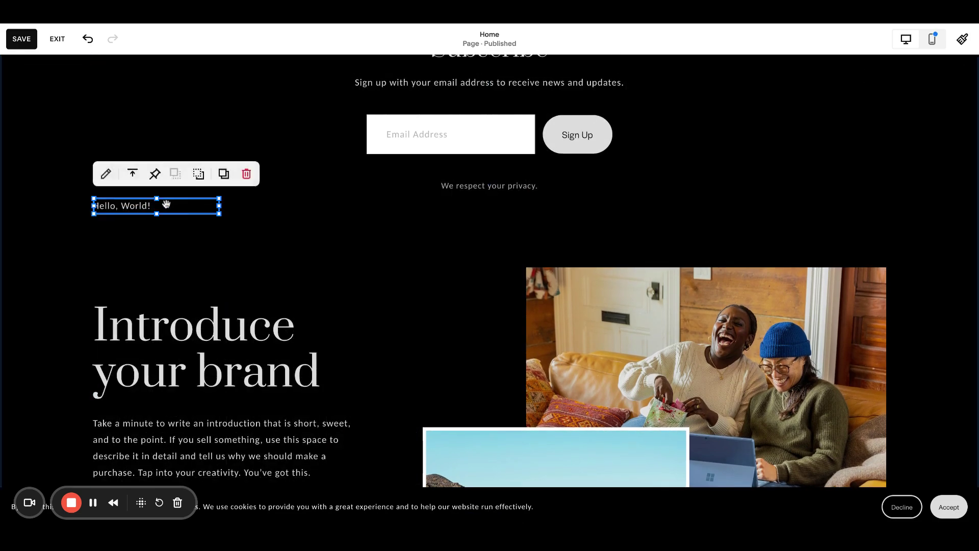
{"action": "left_click", "coordinate": [120, 147]}
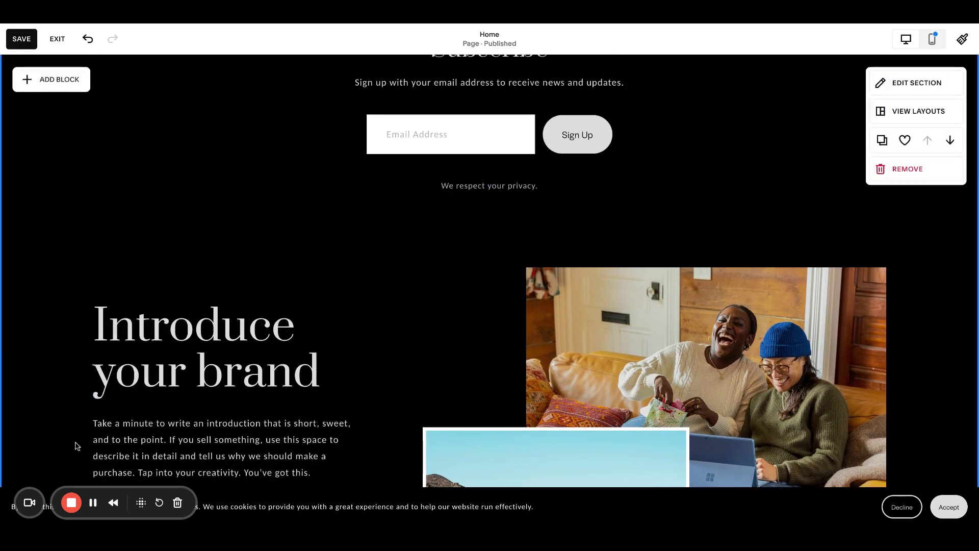